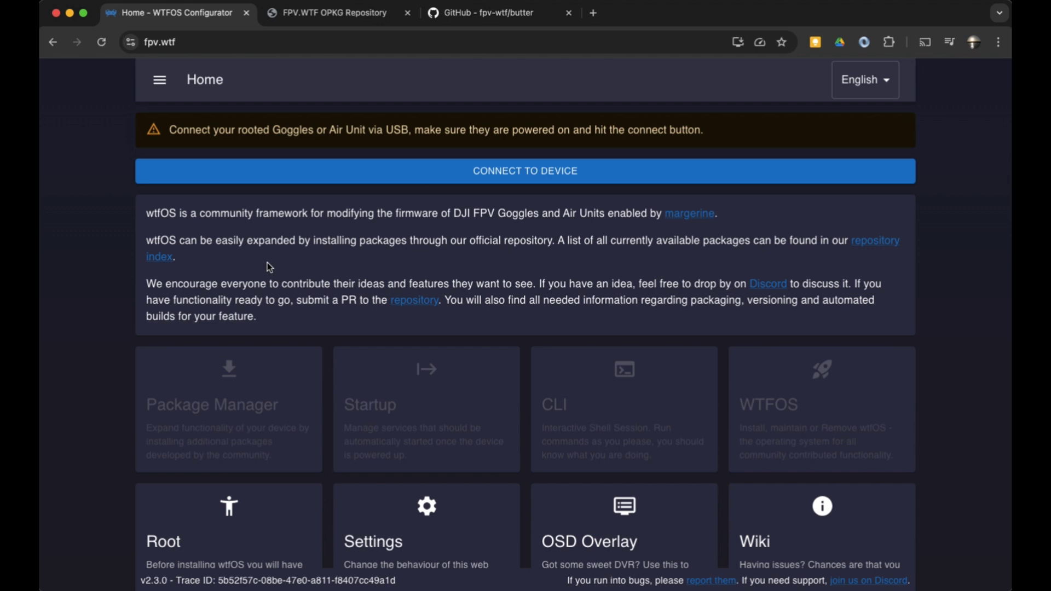
# - Scroll the fpv-wtf/butter README to the Usage steps, starting with the 01.00.0606 downgrade package
pyautogui.click(514, 18)
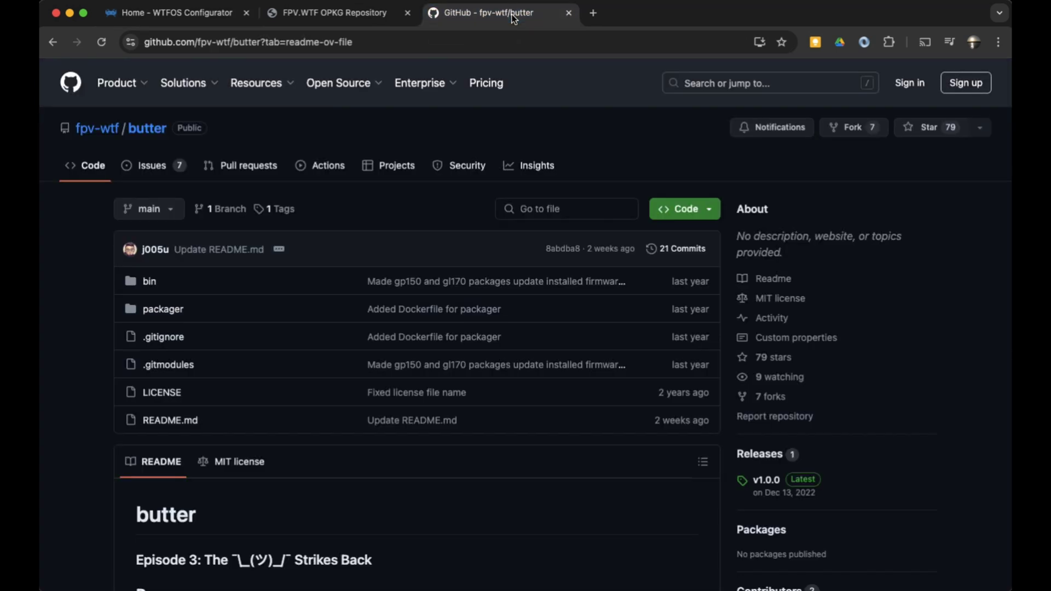
pyautogui.scroll(-3, 383, 451)
pyautogui.scroll(-5, 385, 453)
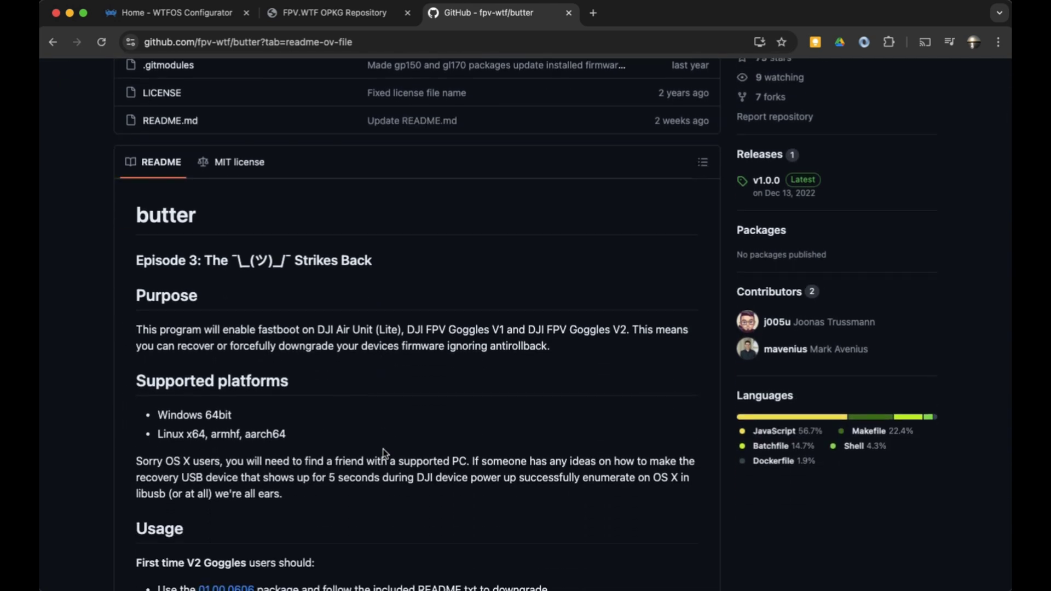
pyautogui.scroll(-3, 384, 454)
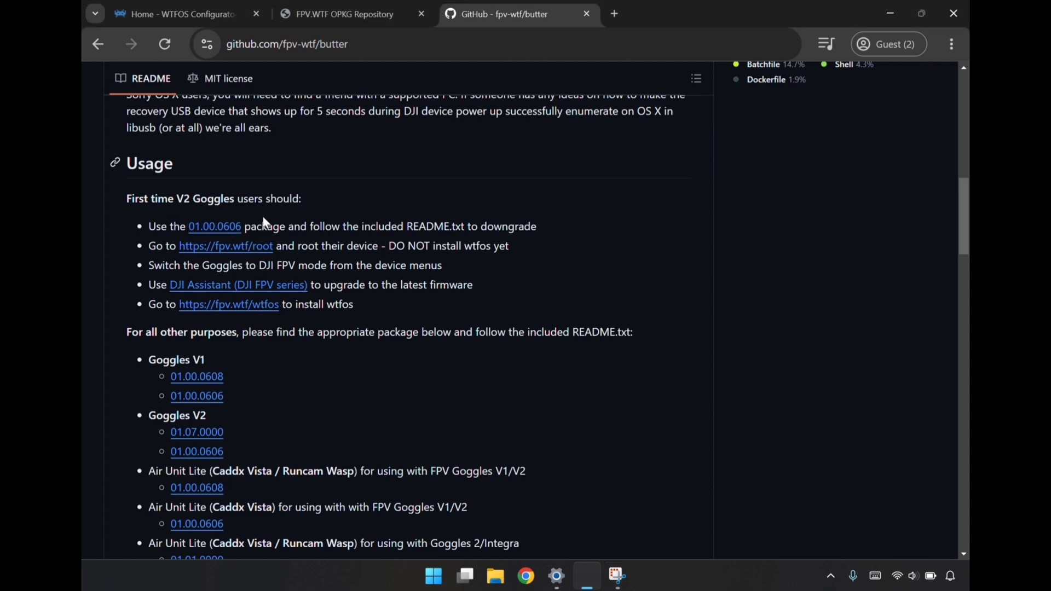
pyautogui.moveTo(481, 231); pyautogui.dragTo(532, 226)
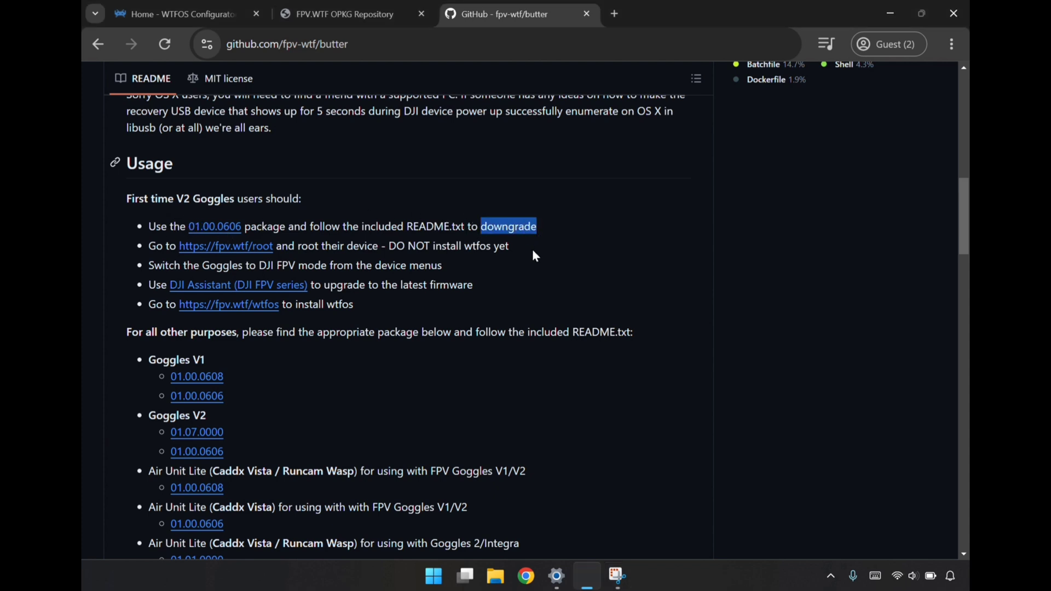
# - Save gp150_01.00.0606_recovery.zip from the 01.00.0606 link into the Downloads folder
pyautogui.click(546, 275)
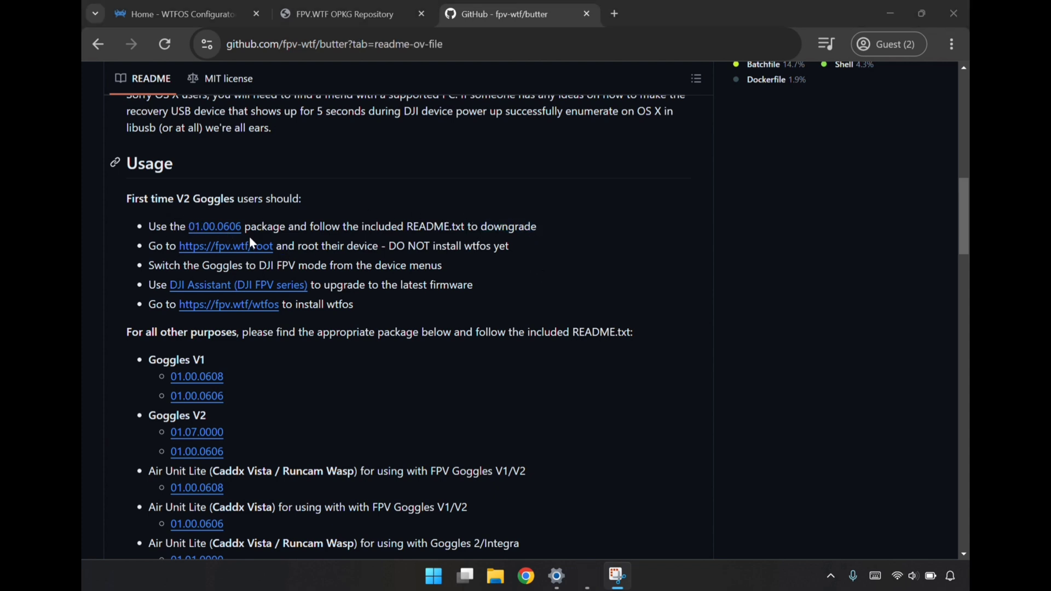
pyautogui.click(214, 208)
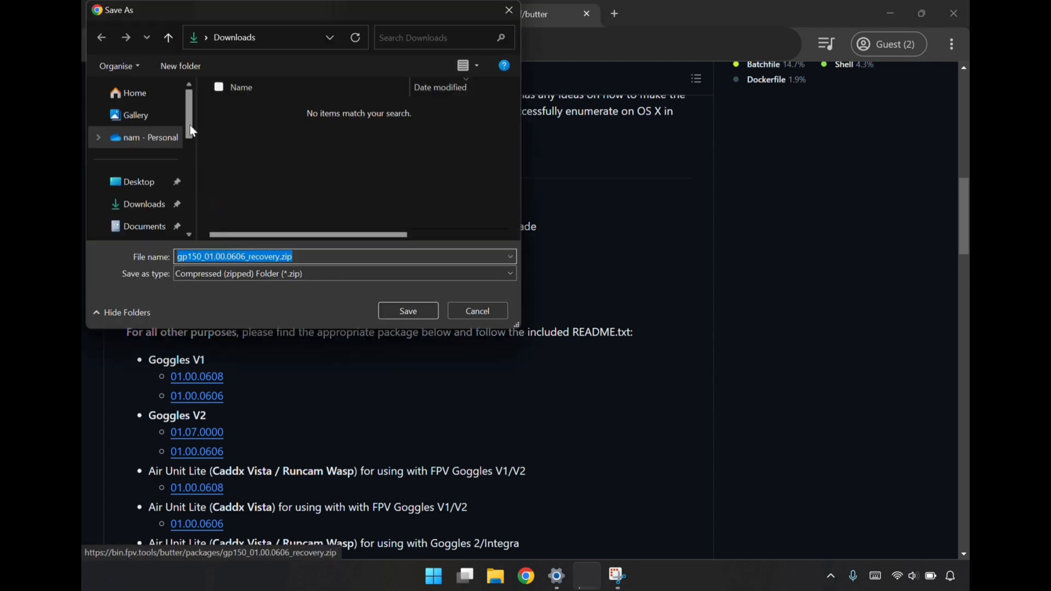
pyautogui.moveTo(193, 132); pyautogui.dragTo(192, 156)
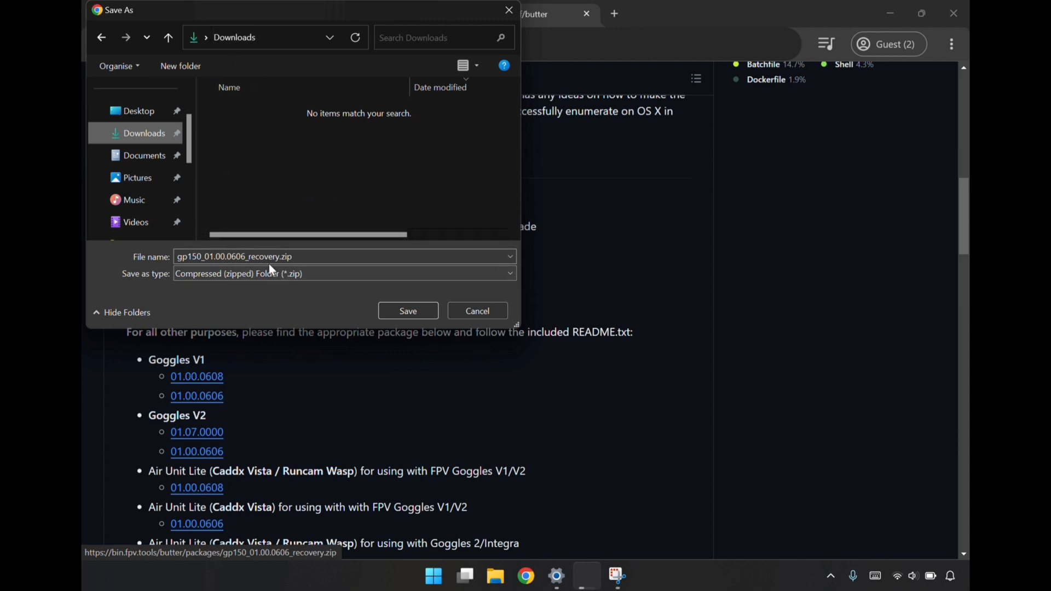
pyautogui.click(413, 311)
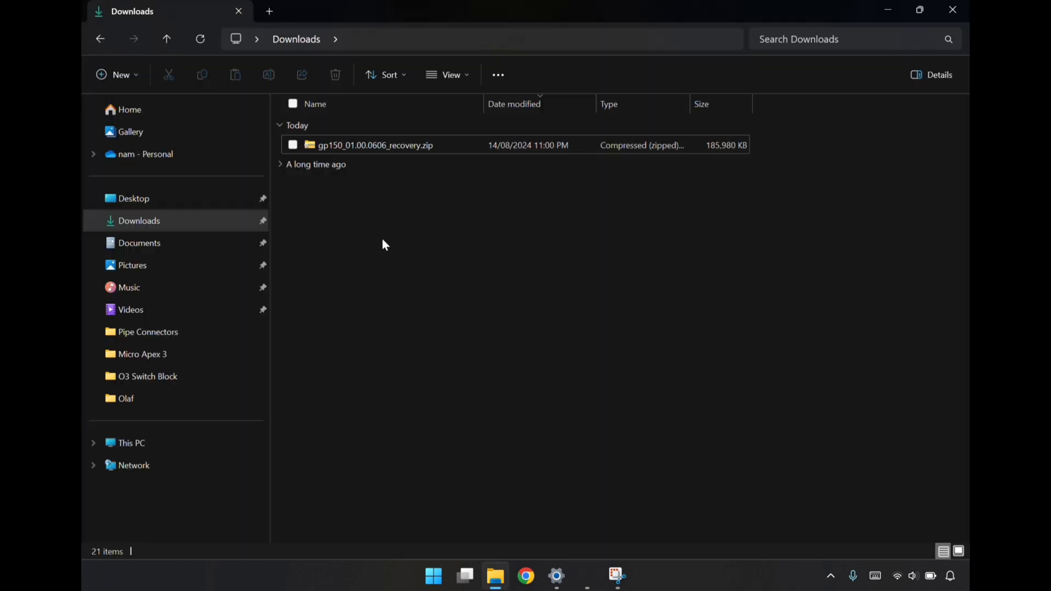
# - Extract the recovery zip and open its README.txt in Notepad
pyautogui.click(373, 150)
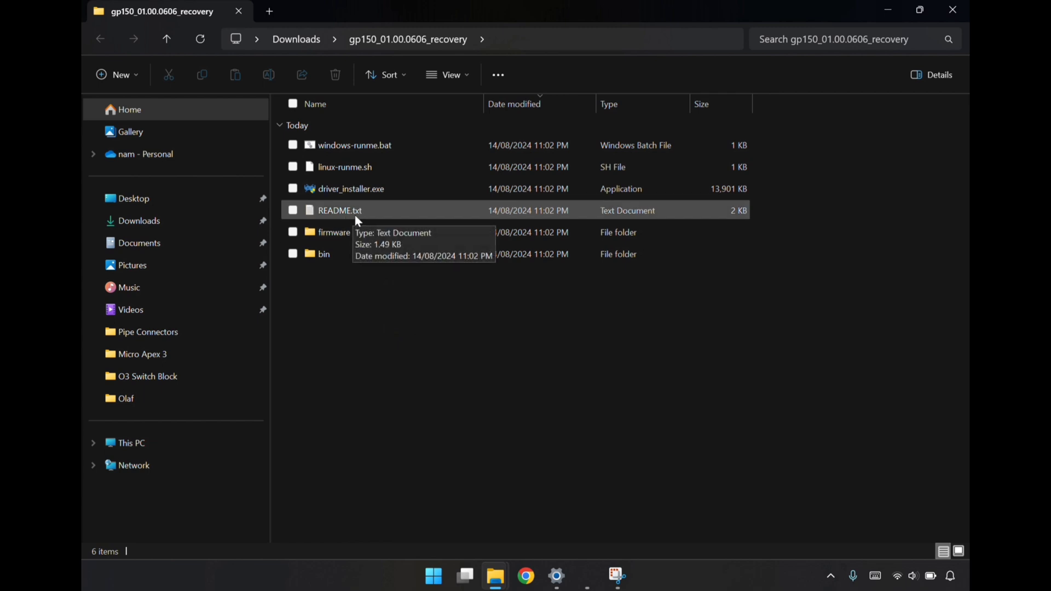
pyautogui.click(352, 218)
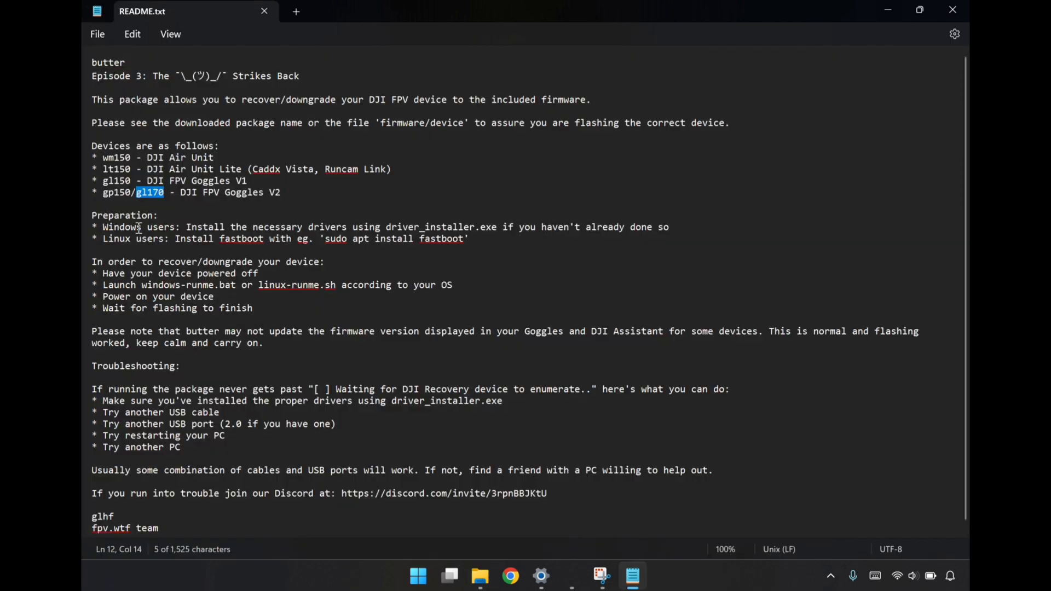
# - Read the README's Windows preparation step, then return to the gp150_01.00.0606_recovery folder
pyautogui.click(141, 228)
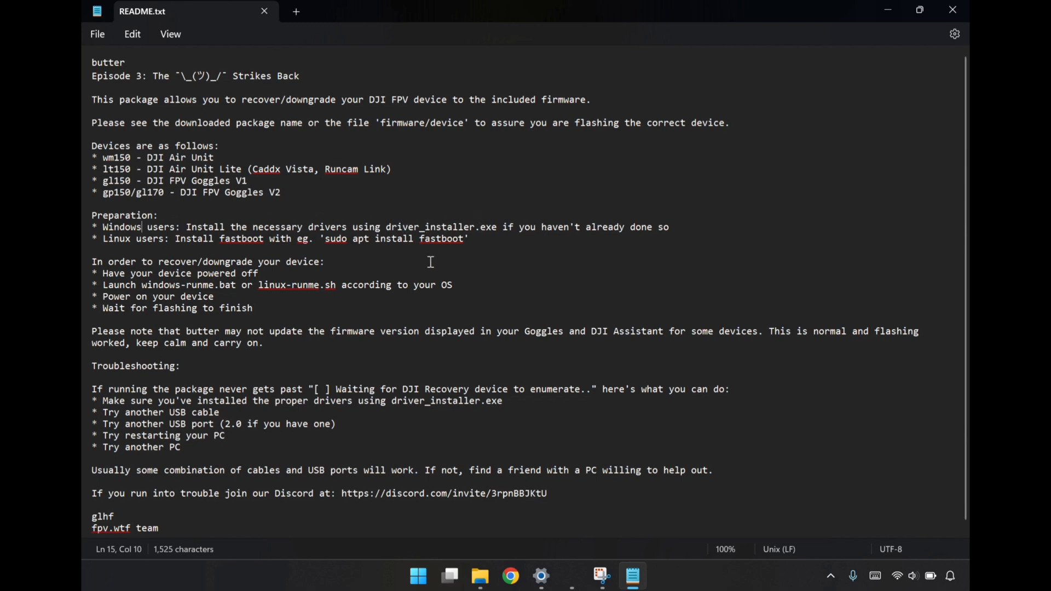
pyautogui.hotkey('alt', 'Tab')
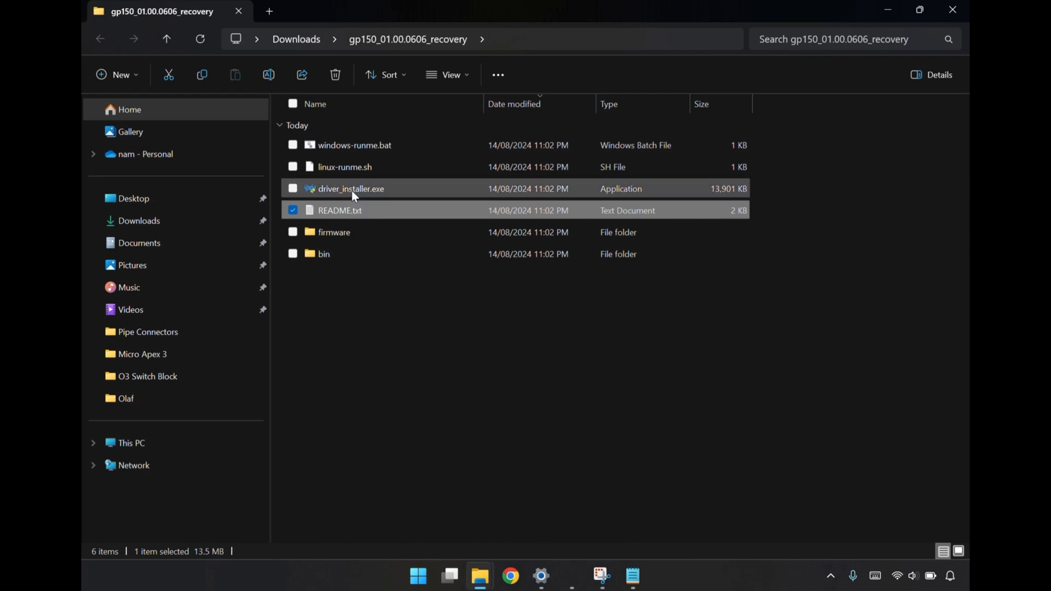
# - Run driver_installer.exe past SmartScreen to install the DJI Recovery, Fastboot/ADB and RMVT Bulk drivers
pyautogui.click(351, 190)
pyautogui.doubleClick(352, 191)
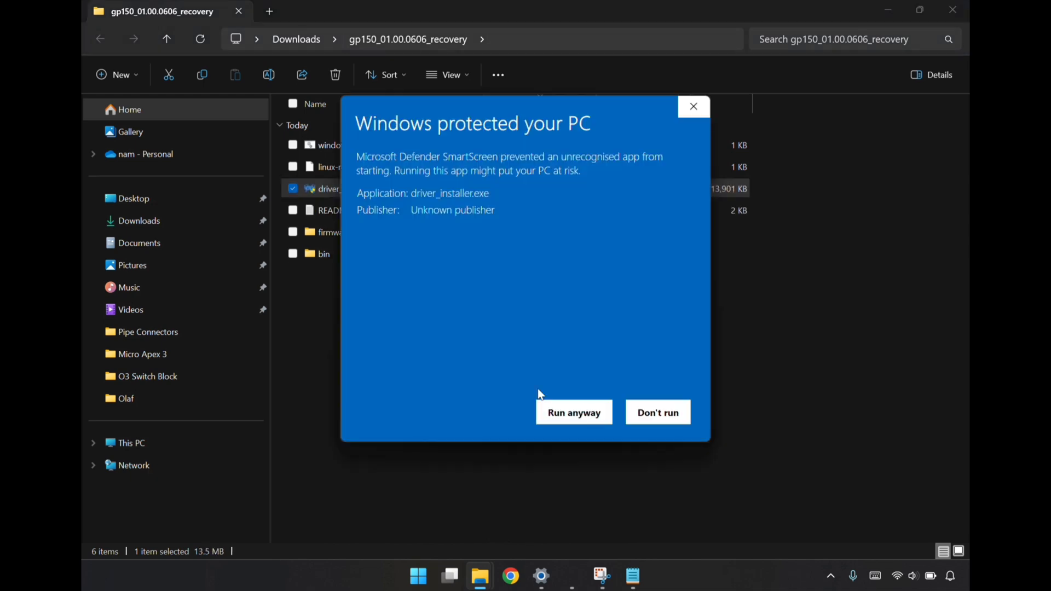
pyautogui.click(574, 418)
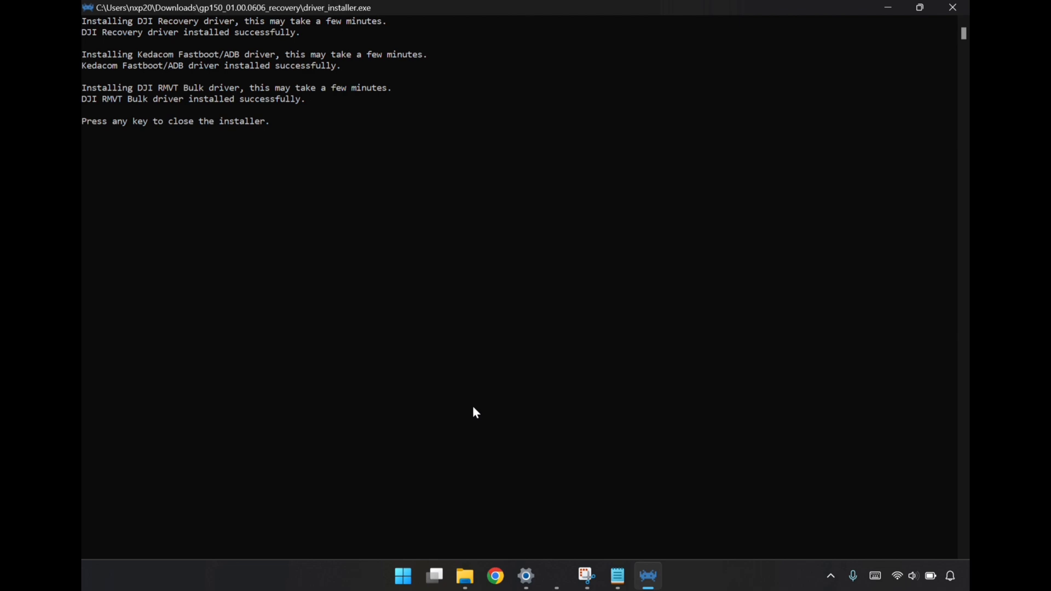
pyautogui.press('Return')
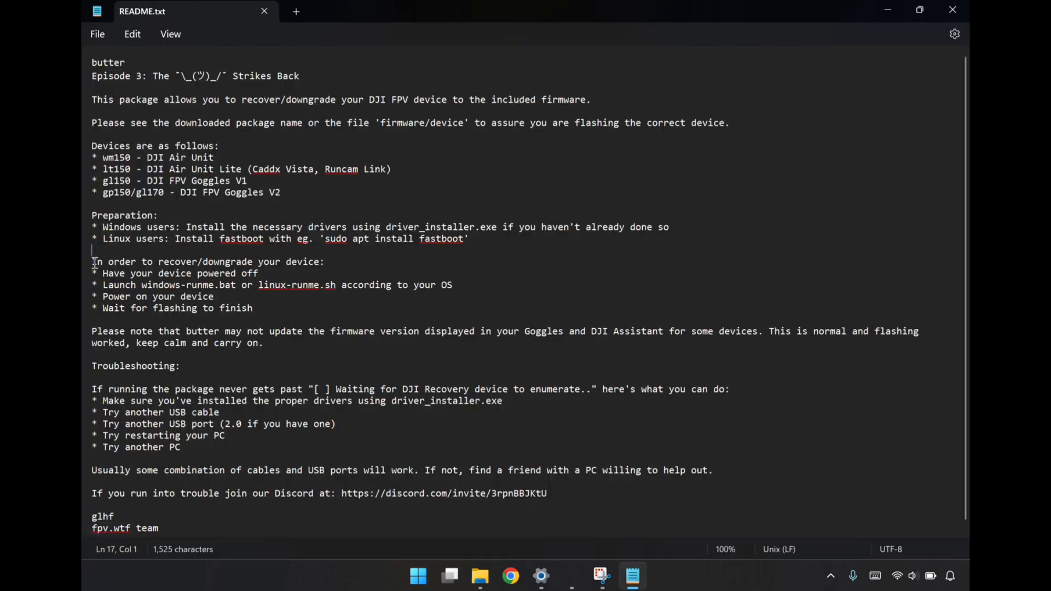
pyautogui.moveTo(95, 263); pyautogui.dragTo(265, 311)
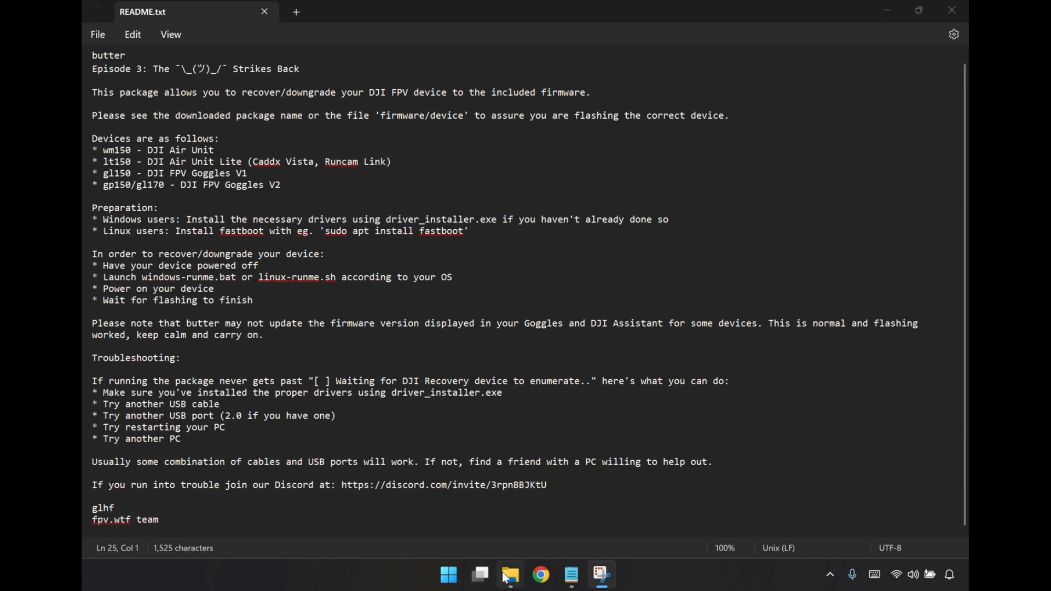
# - Start windows-runme.bat past SmartScreen so it waits for the DJI Recovery device
pyautogui.click(510, 575)
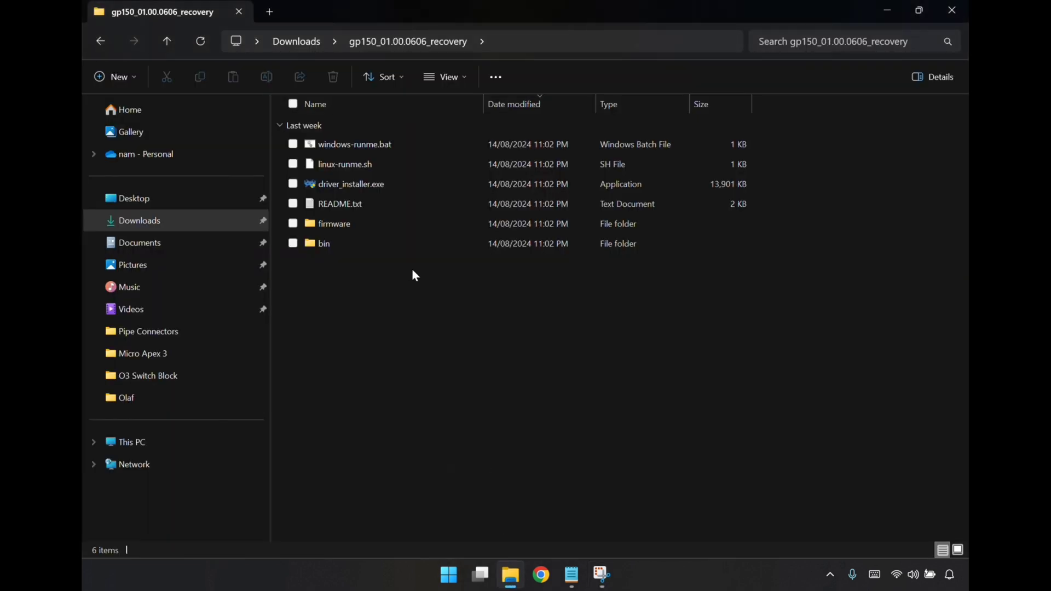
pyautogui.doubleClick(340, 146)
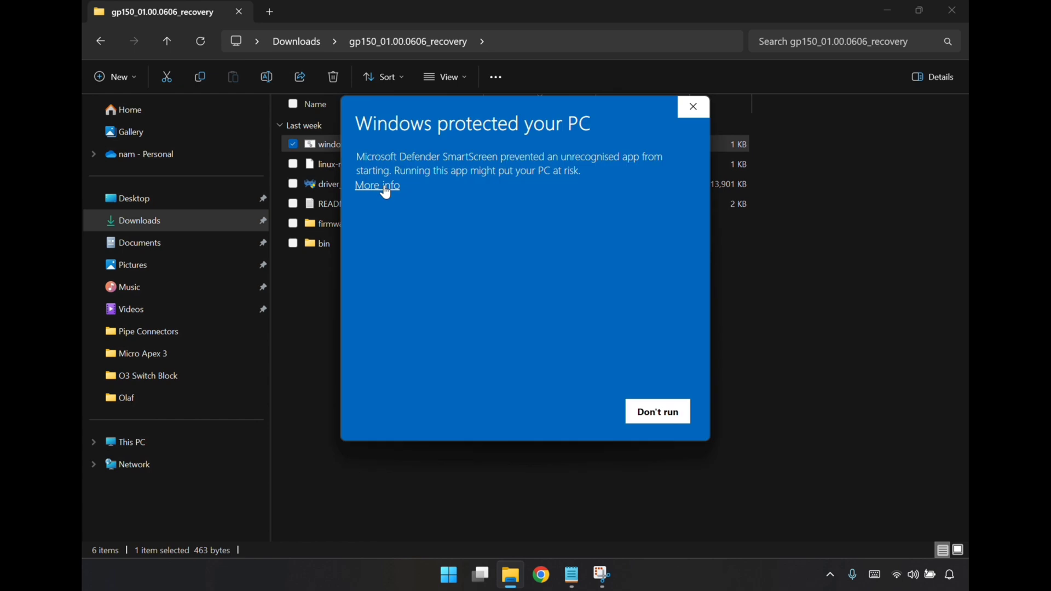
pyautogui.click(381, 186)
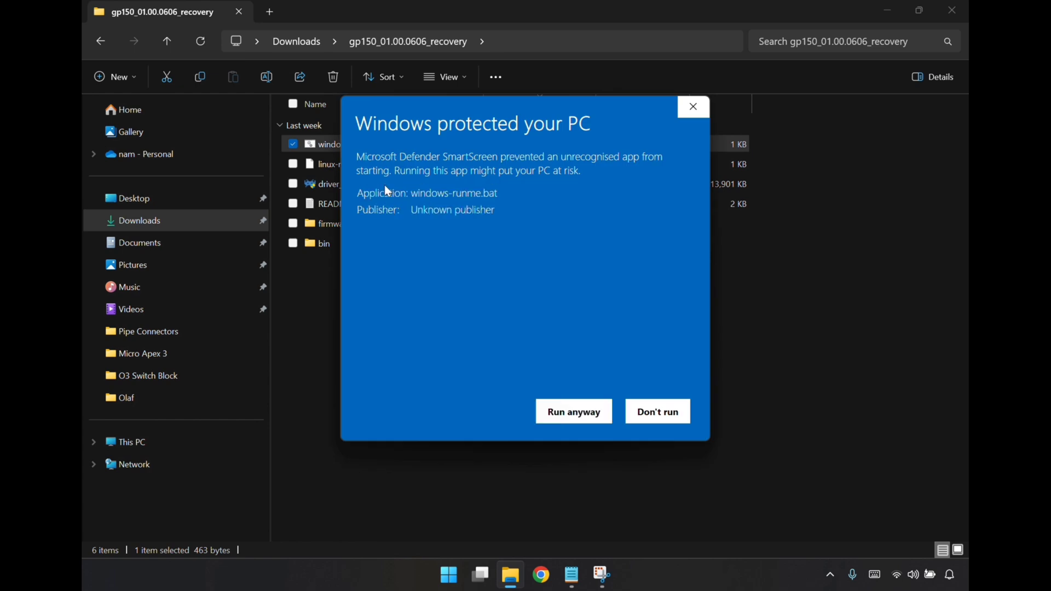
pyautogui.click(558, 415)
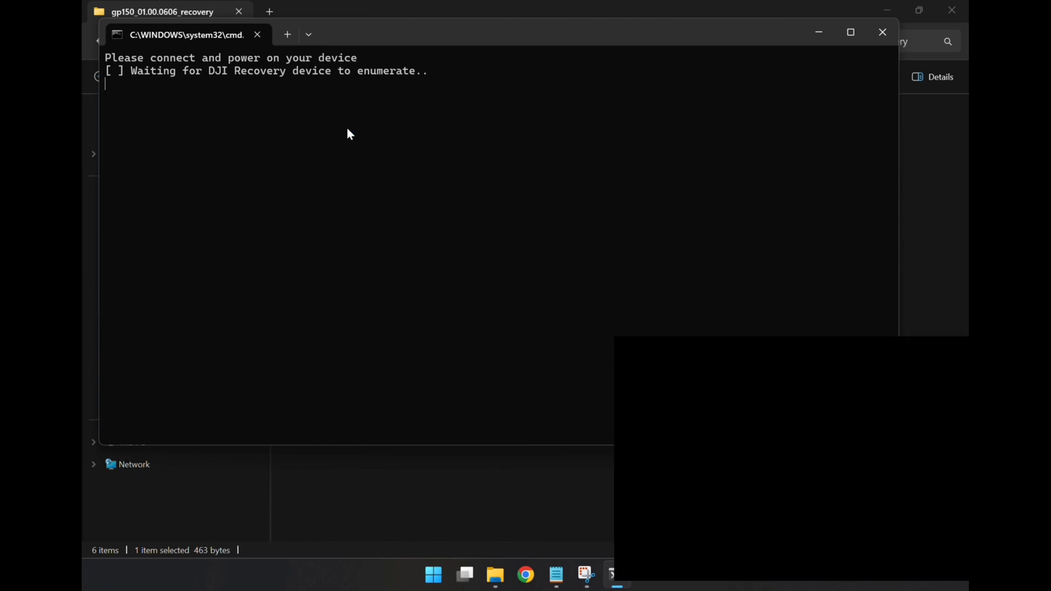
# - Let the recovery firmware flash to the goggles finish, then close the console
pyautogui.click(257, 35)
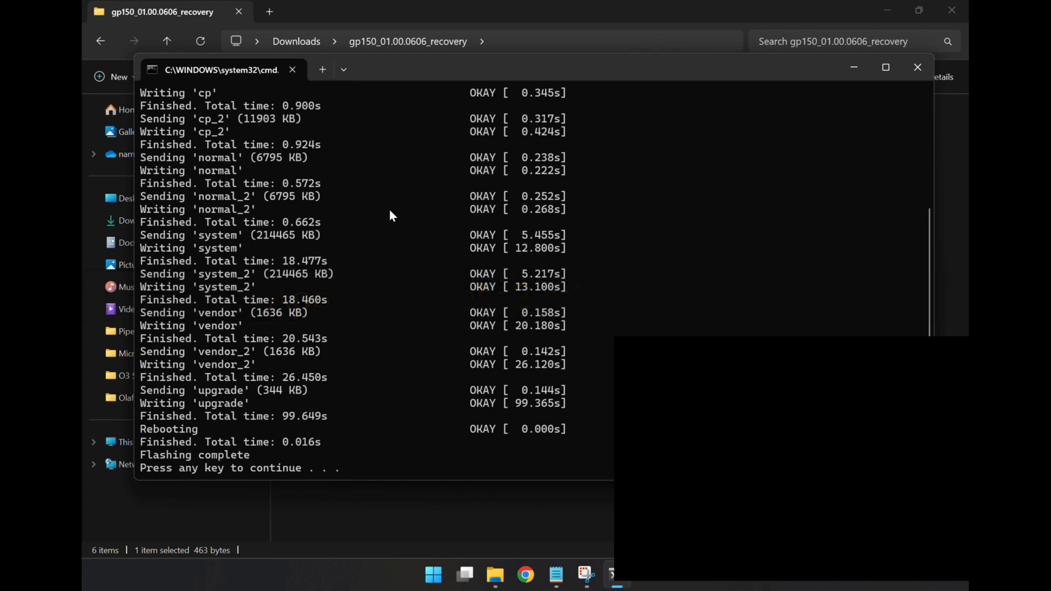
pyautogui.press('Return')
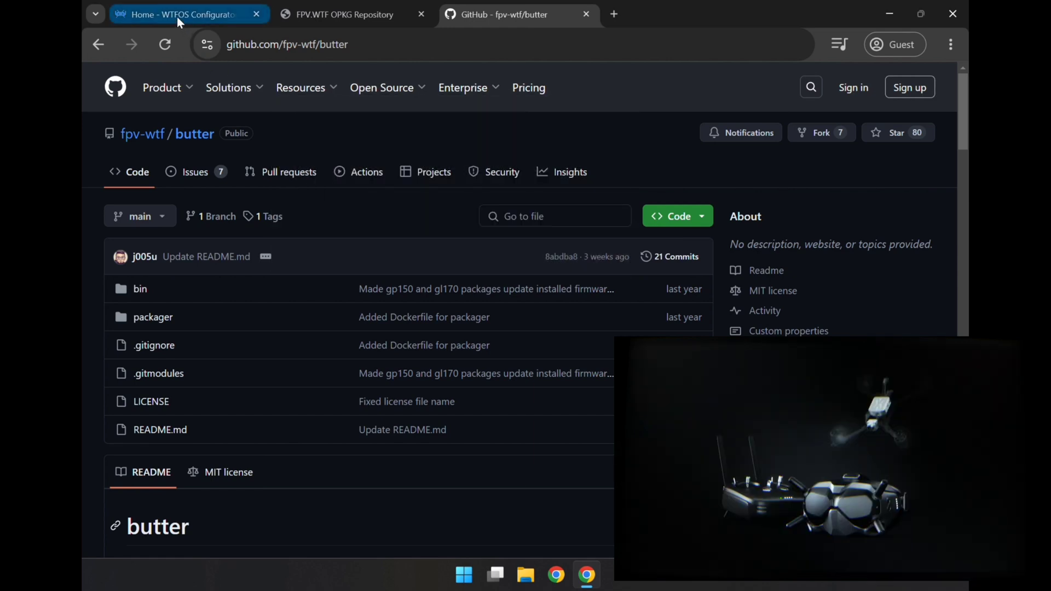
# - Use Connect to Device in WTFOS Configurator and select pigeon in the chooser
pyautogui.click(177, 17)
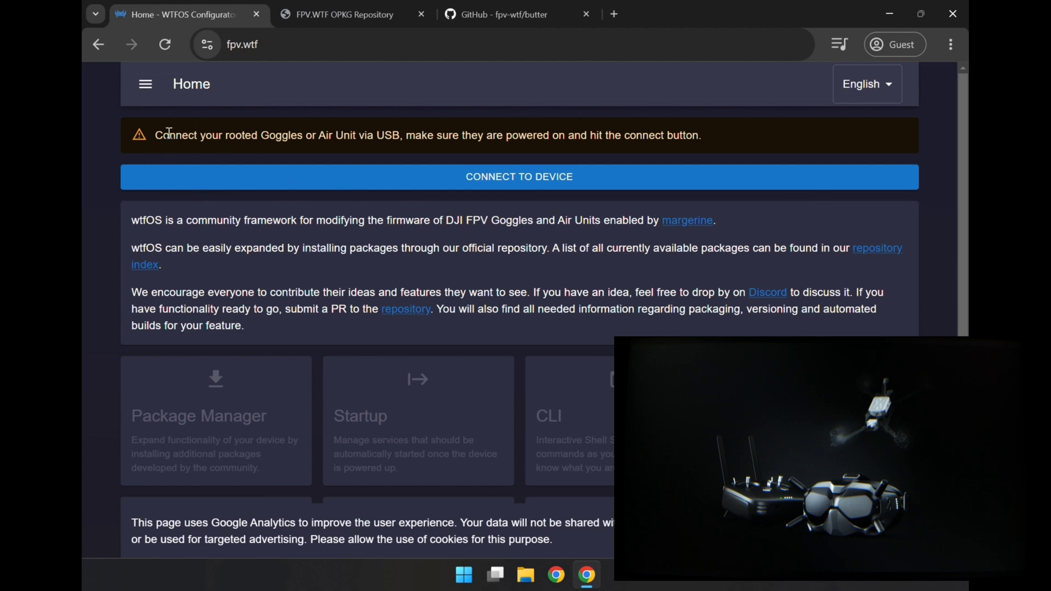
pyautogui.click(526, 188)
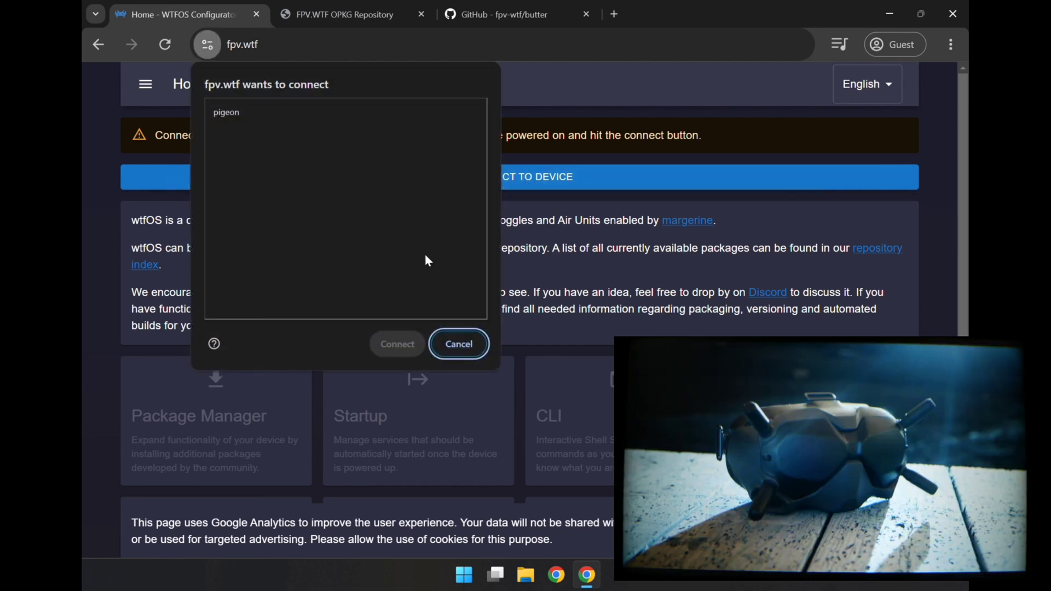
pyautogui.click(262, 115)
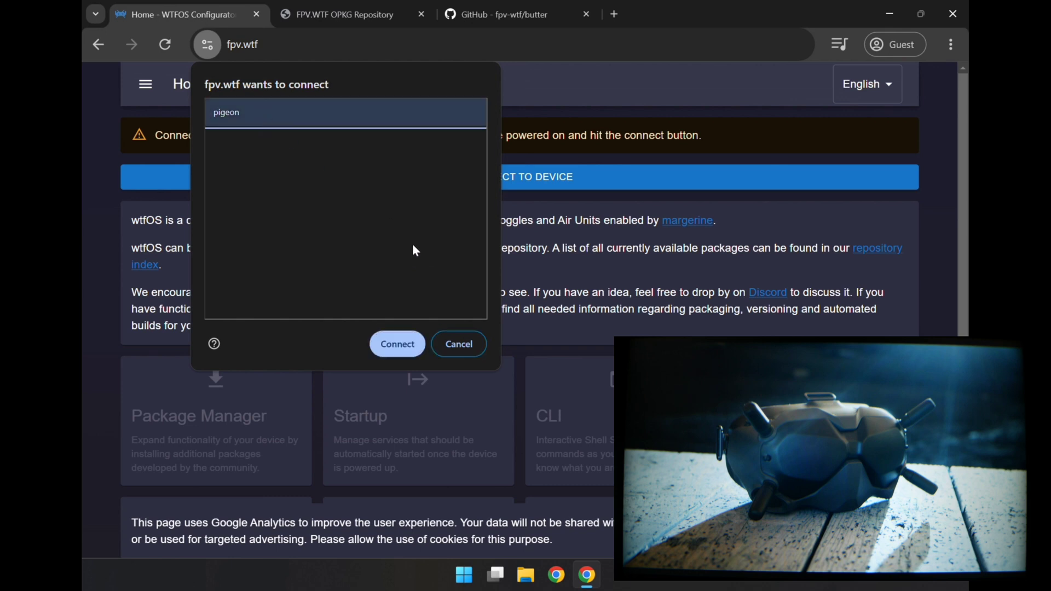
# - Connect to pigeon so the Root page reports ADB missing, then return to the butter README
pyautogui.click(398, 344)
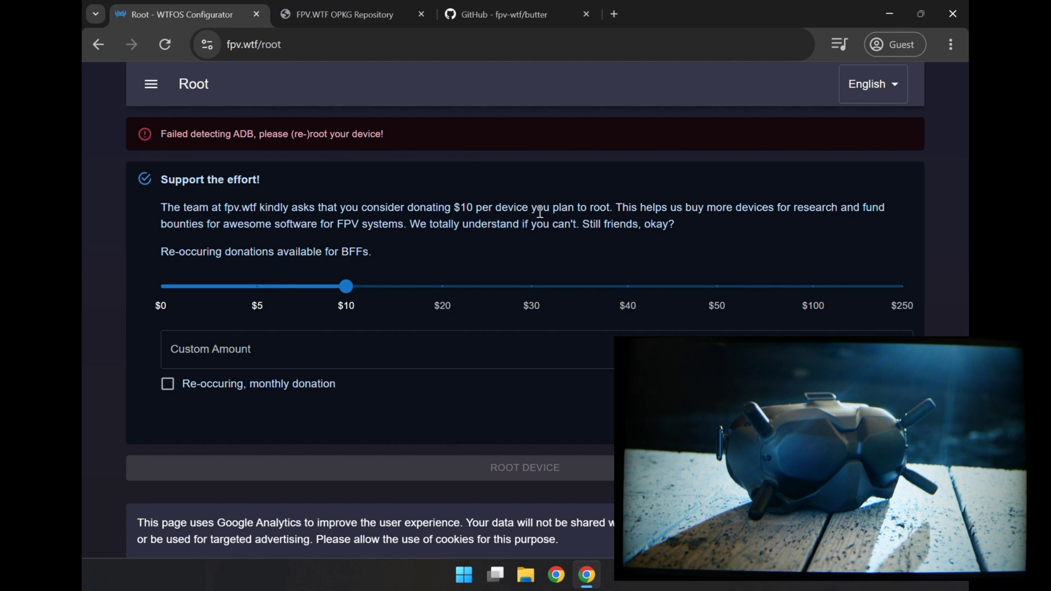
pyautogui.click(496, 14)
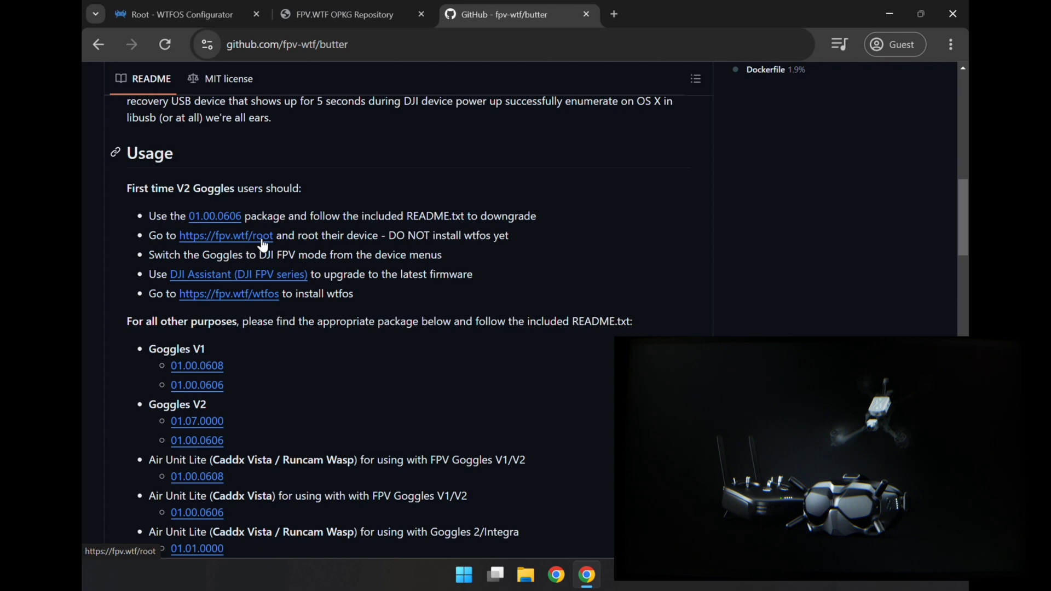
pyautogui.click(262, 241)
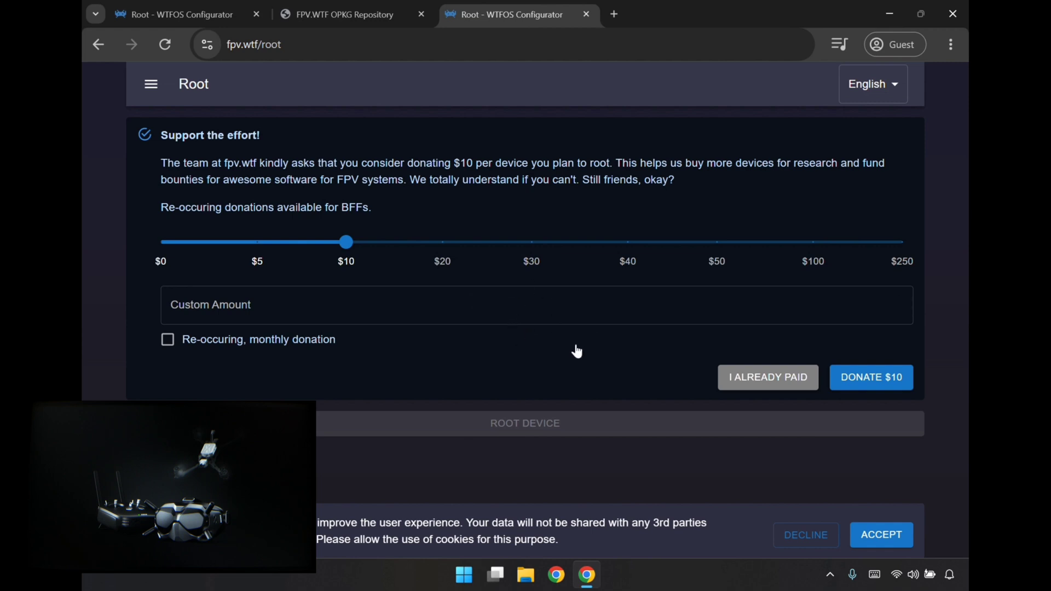
pyautogui.click(745, 381)
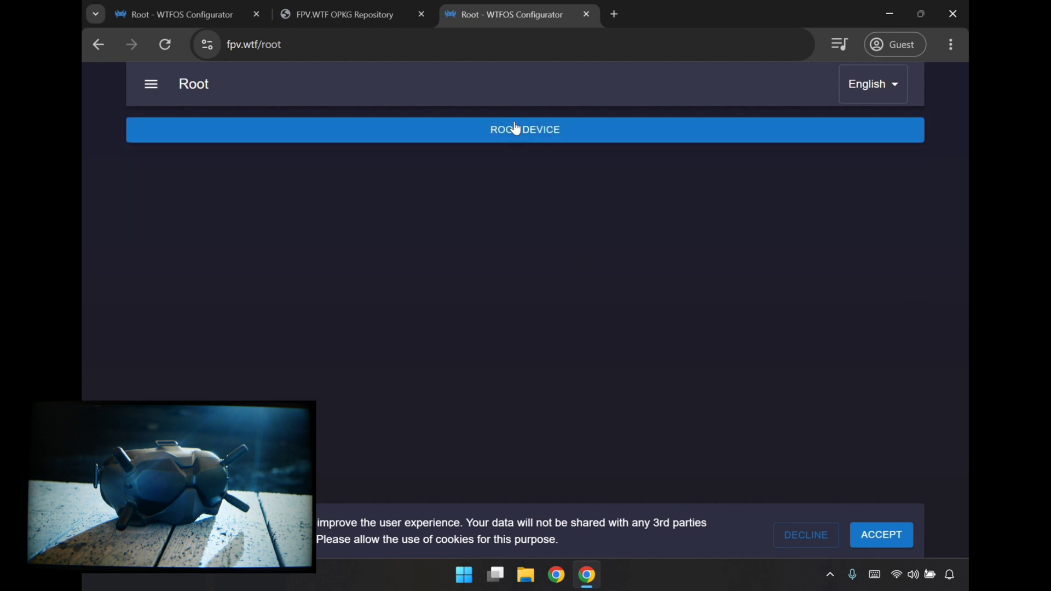
# - Start rooting through the CDC Serial (COM3) port. Step 1 passes, but step 2 cannot reach the signing server
pyautogui.click(519, 134)
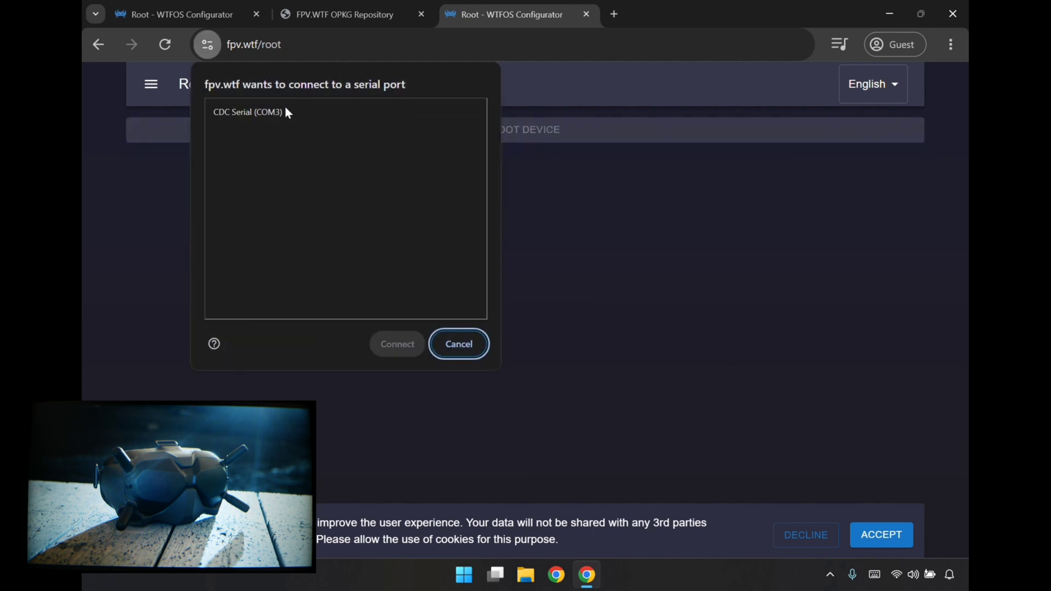
pyautogui.click(263, 115)
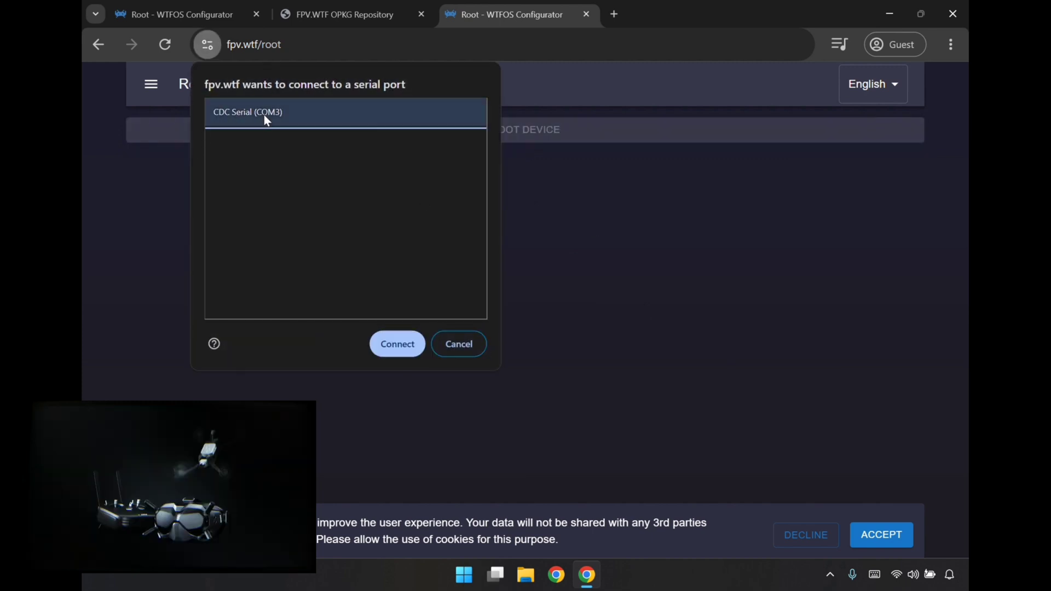
pyautogui.click(406, 347)
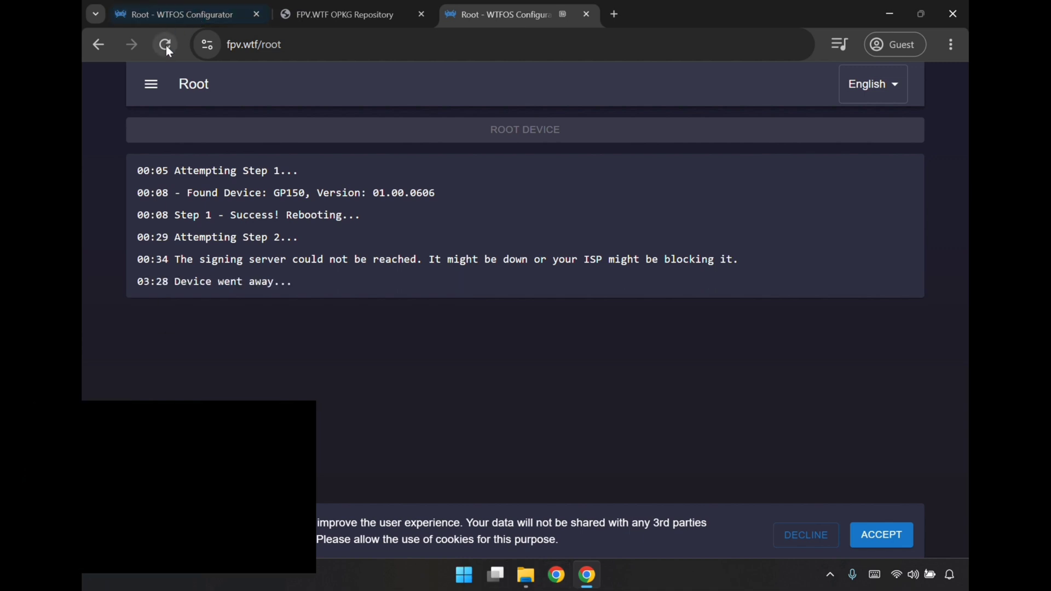
# - Reload the root page and rerun rooting on COM3. Step 2 now passes, but step 3 reports 'Patch failed'
pyautogui.click(165, 44)
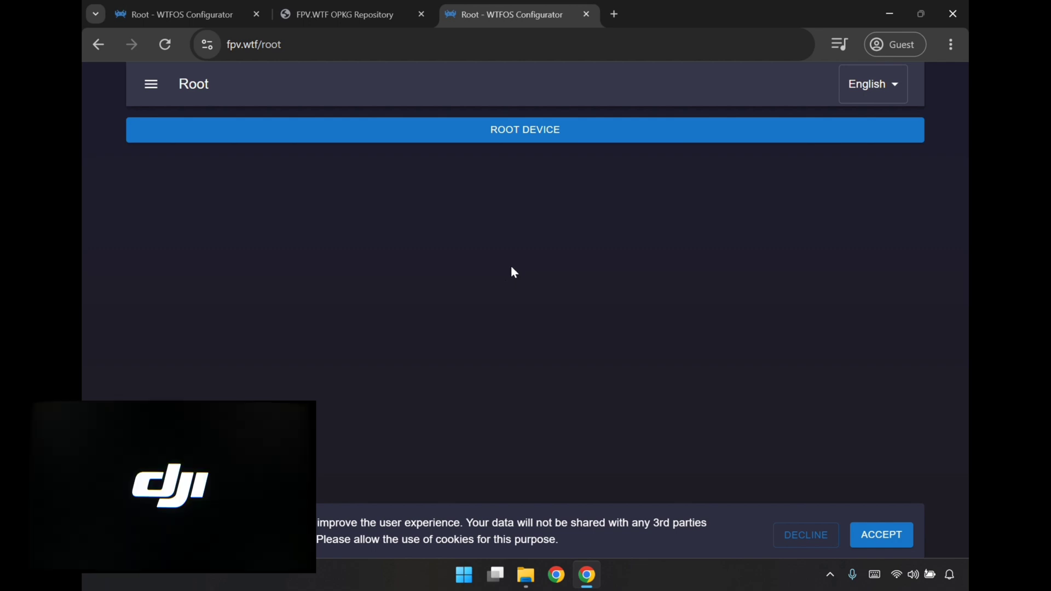
pyautogui.click(505, 132)
pyautogui.click(282, 112)
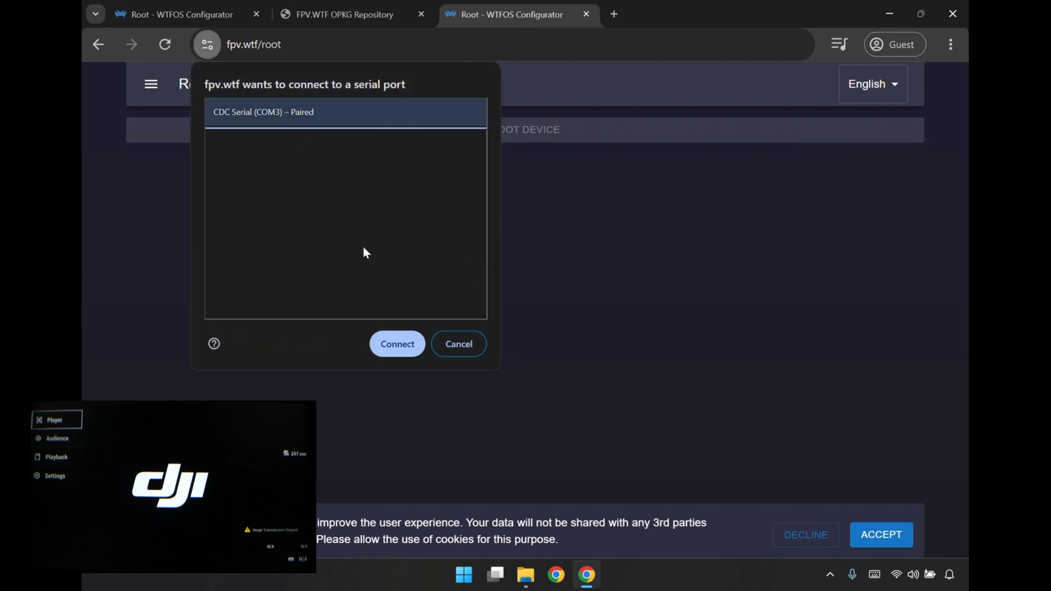
pyautogui.click(398, 345)
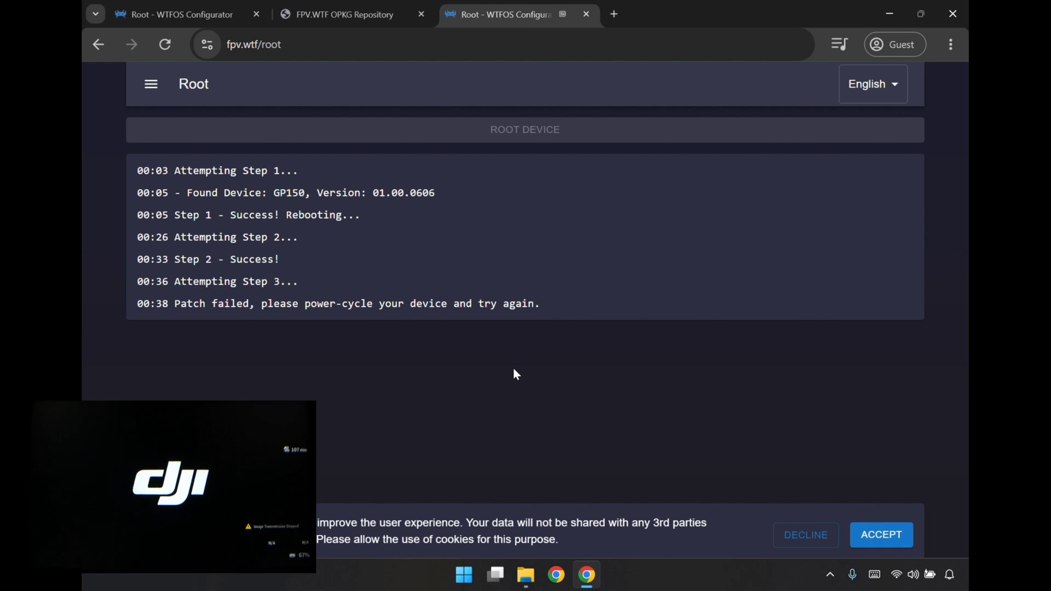
# - Reload and rerun rooting on the paired COM3 port until all five steps report success
pyautogui.click(169, 49)
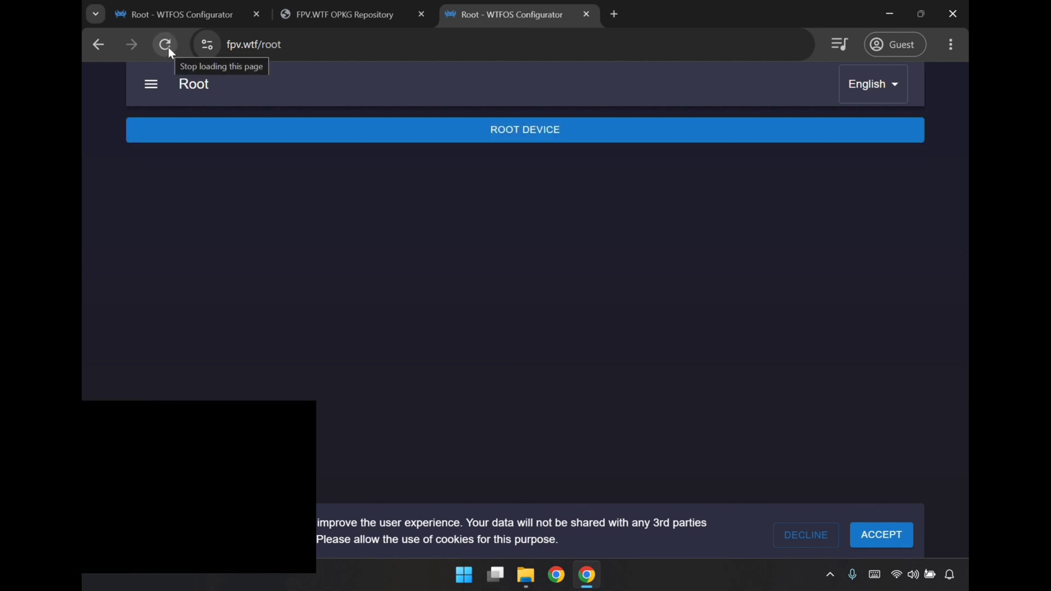
pyautogui.click(491, 135)
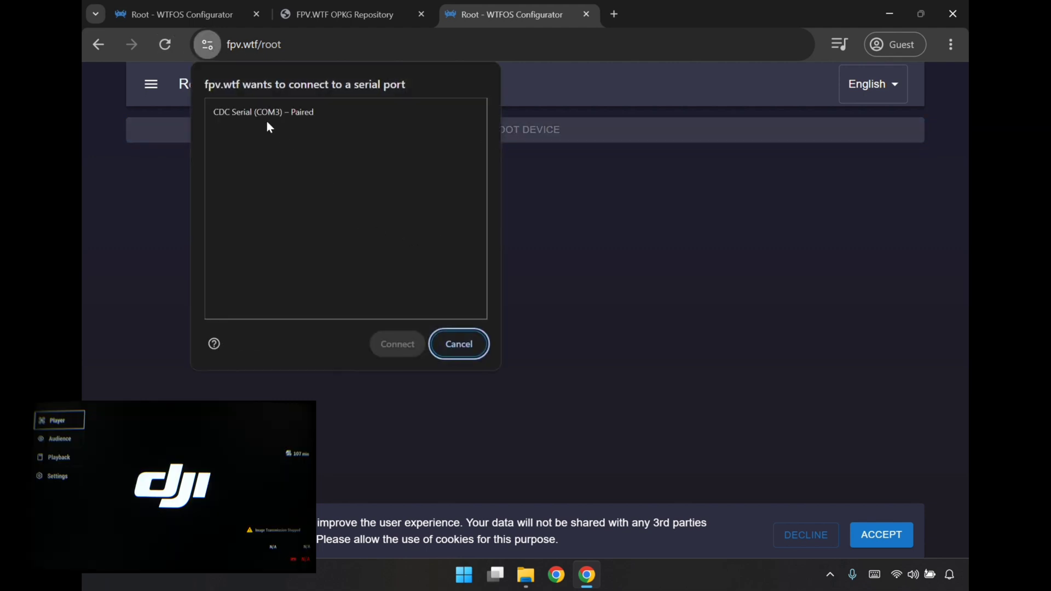
pyautogui.click(261, 114)
pyautogui.click(397, 343)
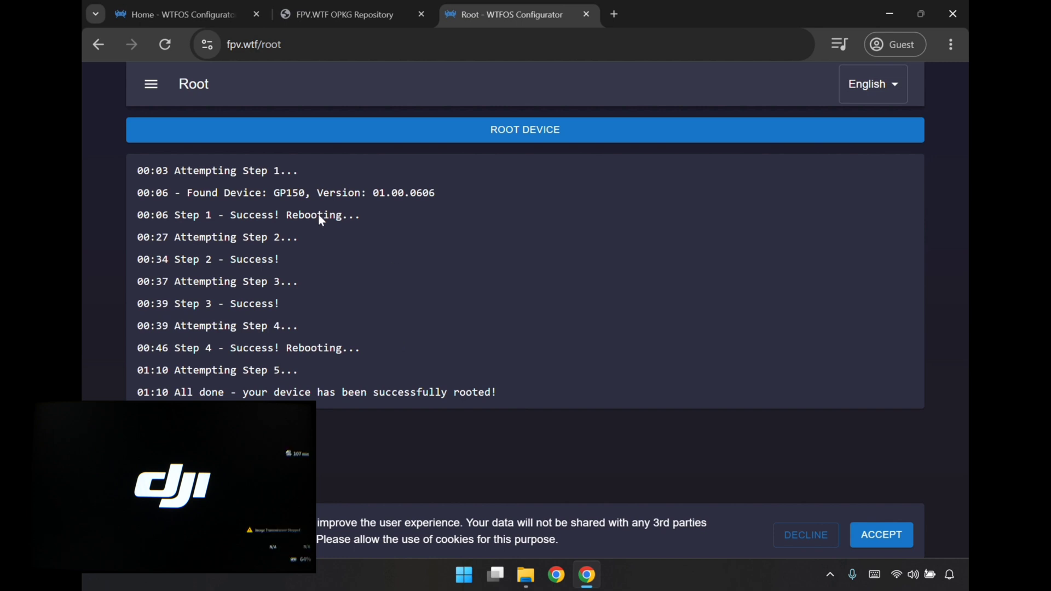
# - Reload the configurator Home tab to detect the goggles, then review the health check and available-packages note
pyautogui.click(178, 15)
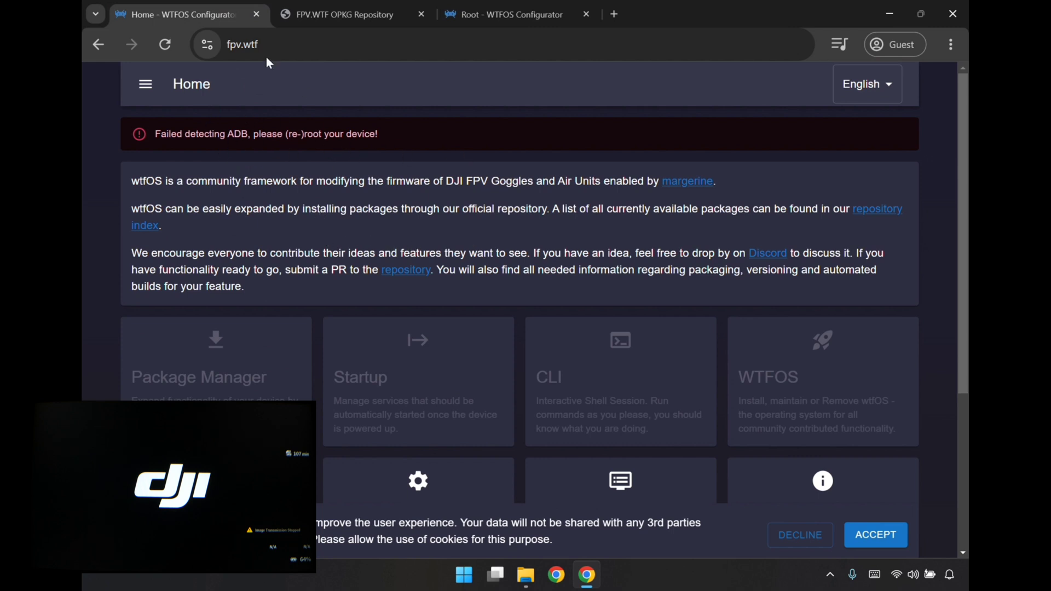
pyautogui.click(170, 44)
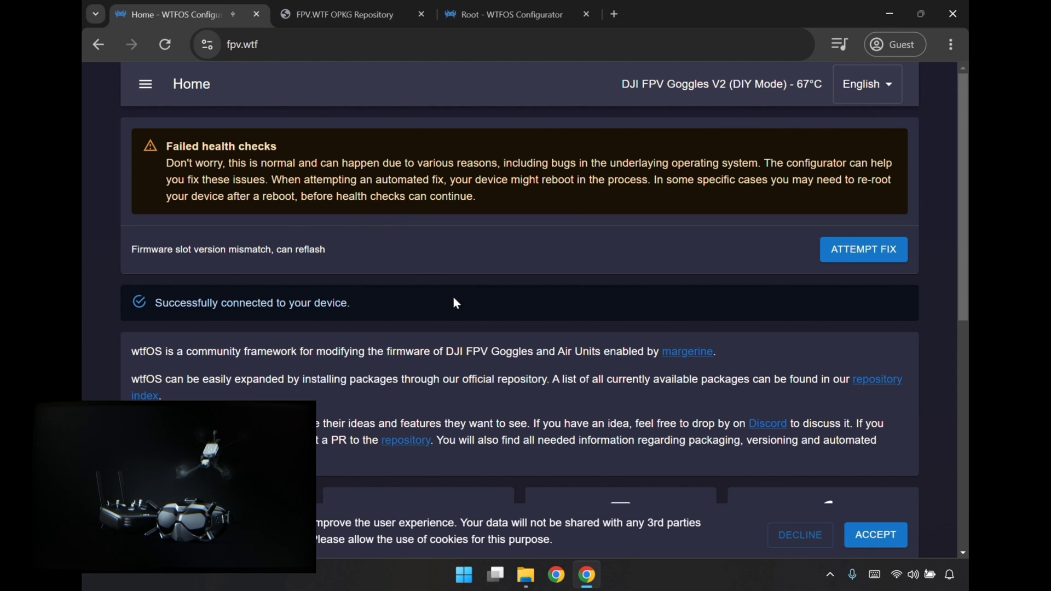
pyautogui.scroll(-2, 455, 305)
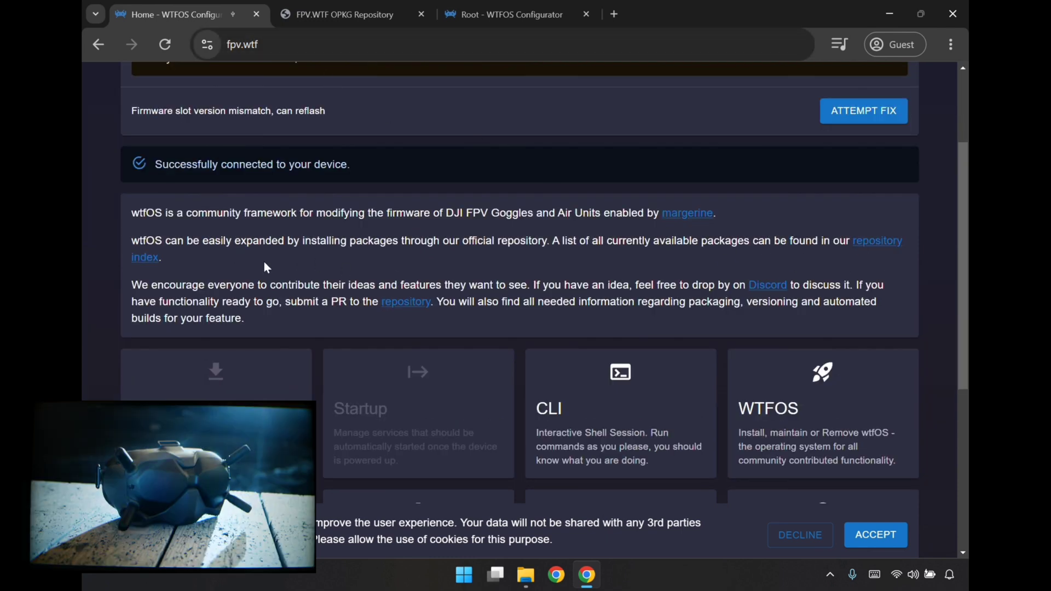
pyautogui.moveTo(703, 244); pyautogui.dragTo(737, 243)
pyautogui.moveTo(344, 15)
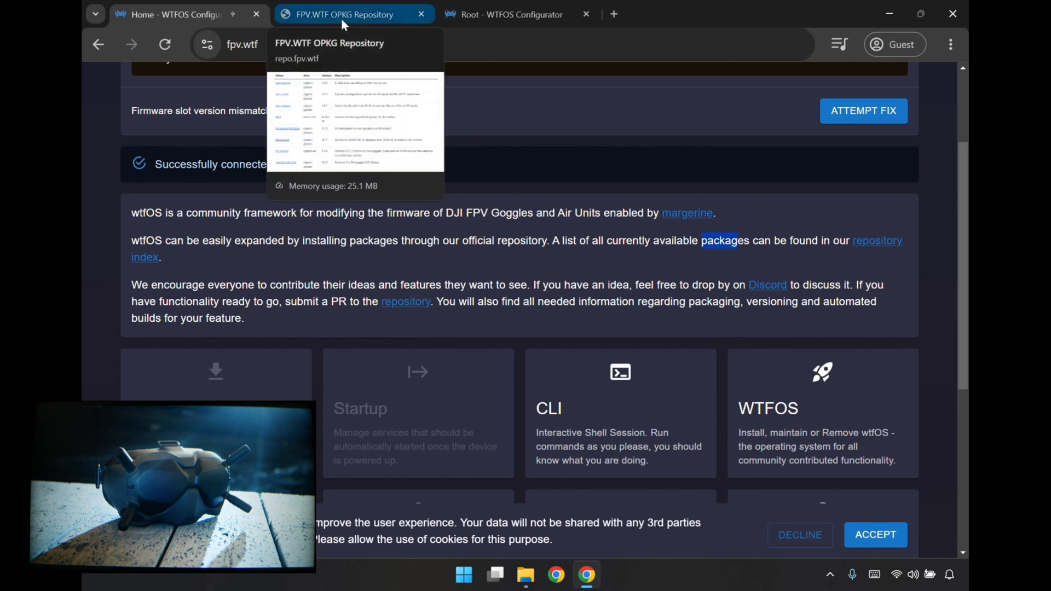
# - Download avin-startup_1.0.1_pigeon-glasses.ipk from the FPV.WTF OPKG repository, then return to the configurator
pyautogui.click(342, 21)
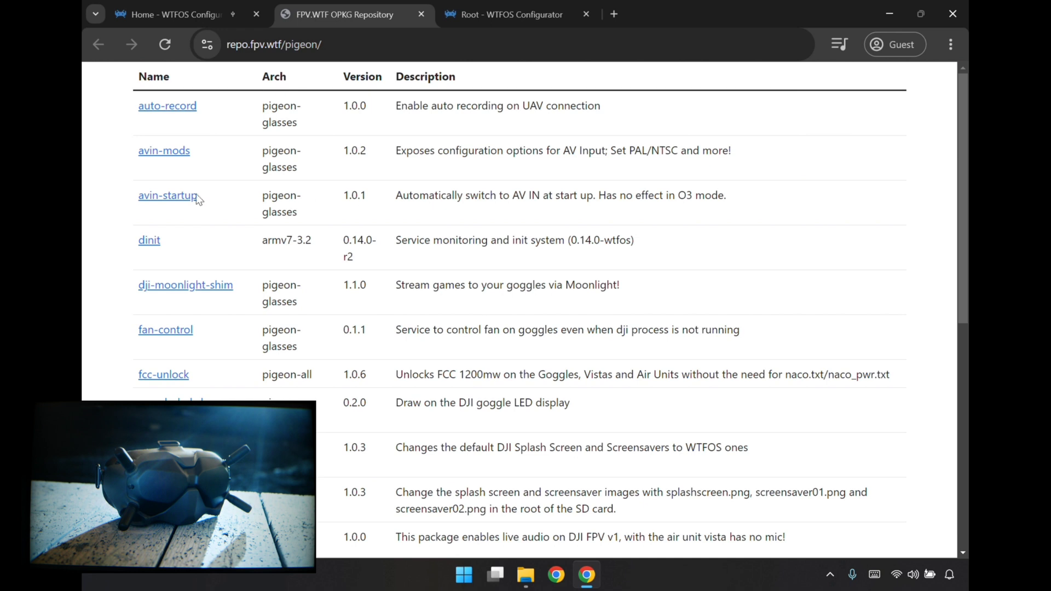
pyautogui.click(174, 200)
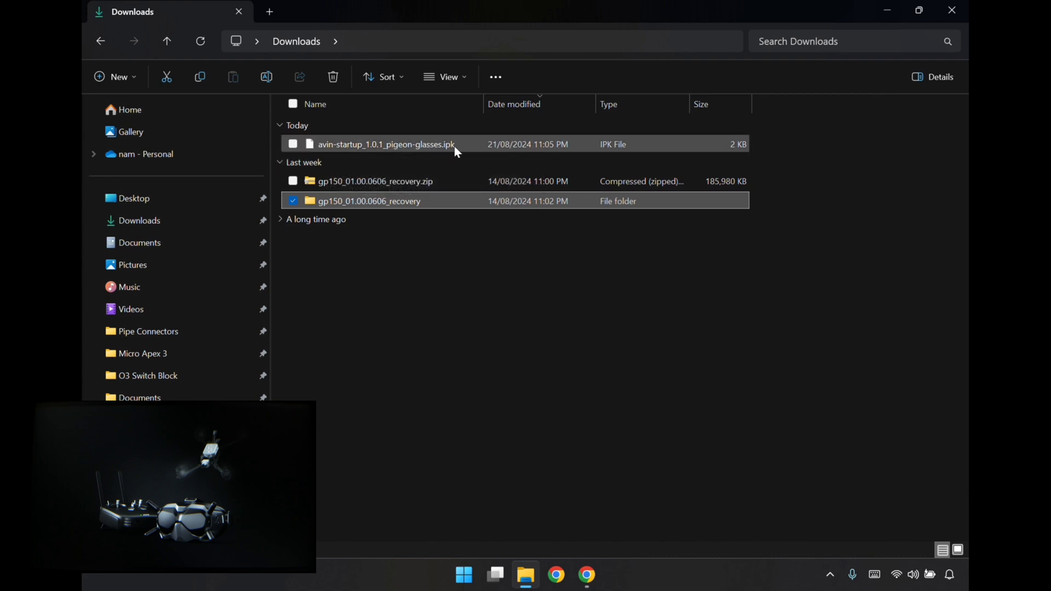
pyautogui.click(589, 579)
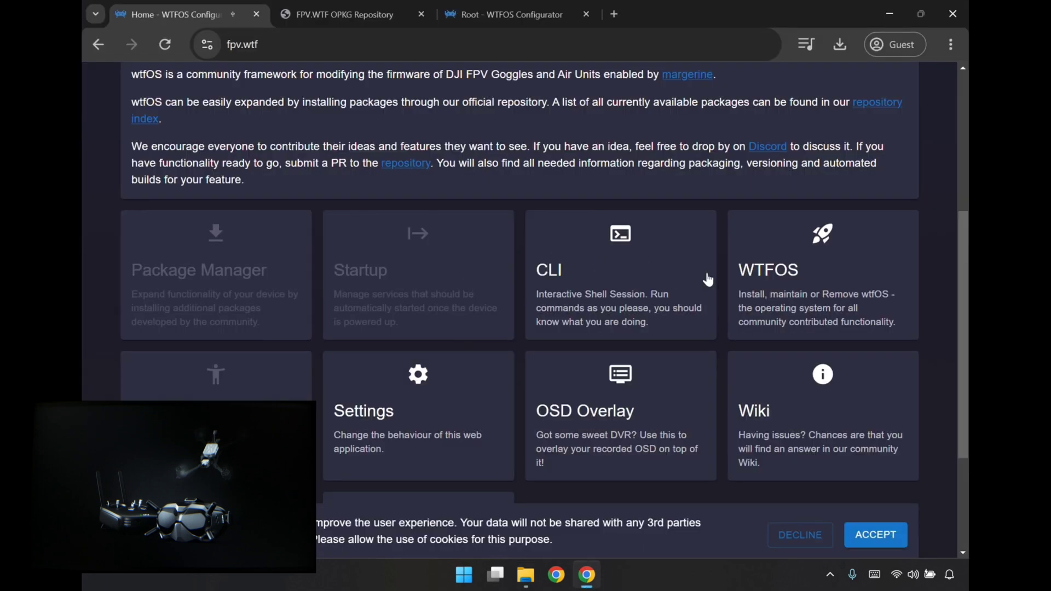
# - Install WTFOS on the DJI FPV Goggles V2, then navigate back to the configurator Home page
pyautogui.click(827, 290)
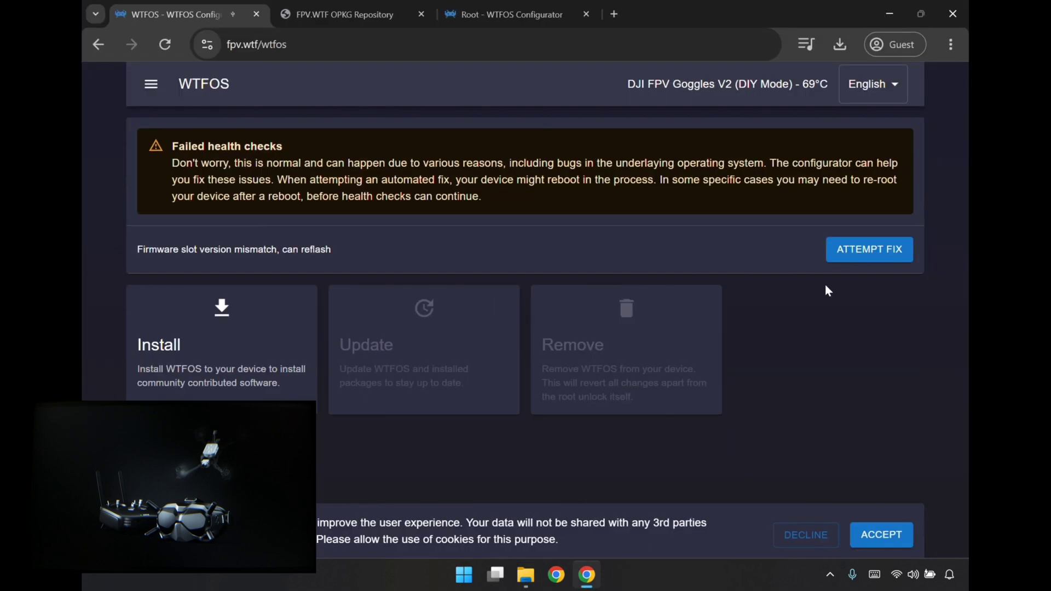
pyautogui.click(225, 339)
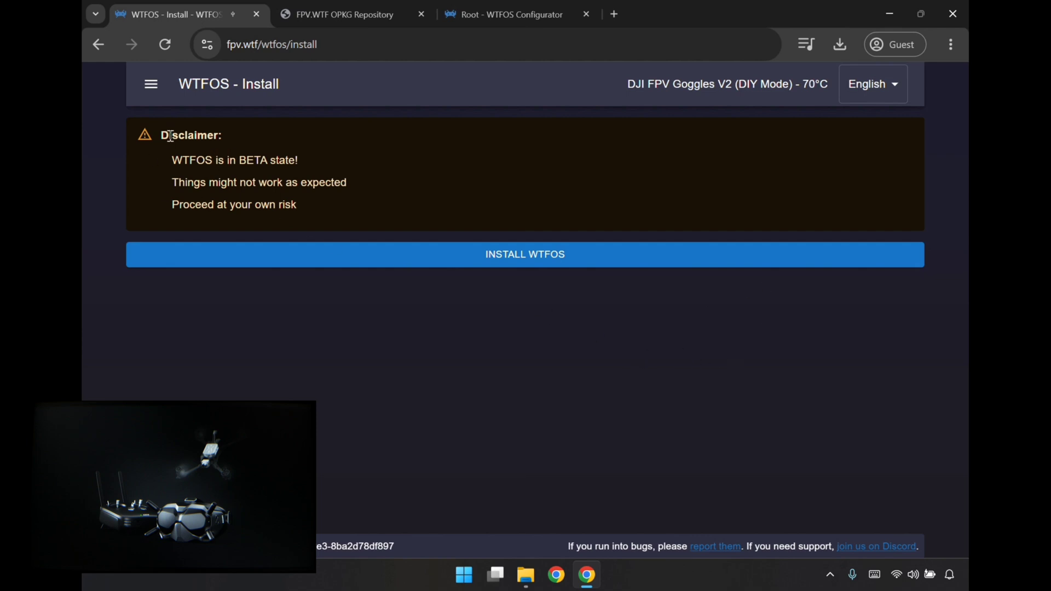
pyautogui.click(526, 262)
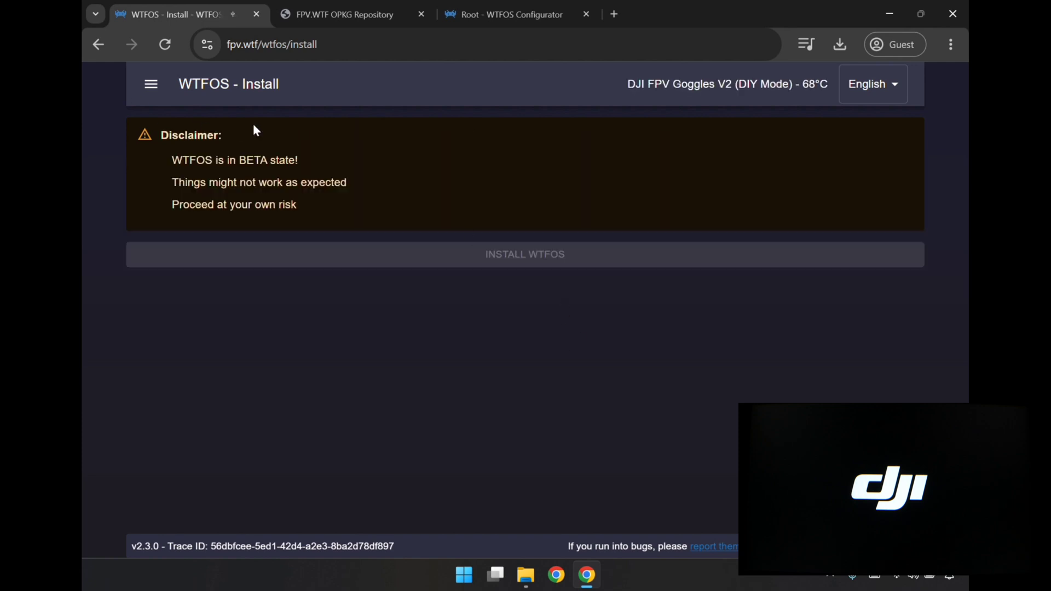
pyautogui.click(154, 86)
pyautogui.click(168, 125)
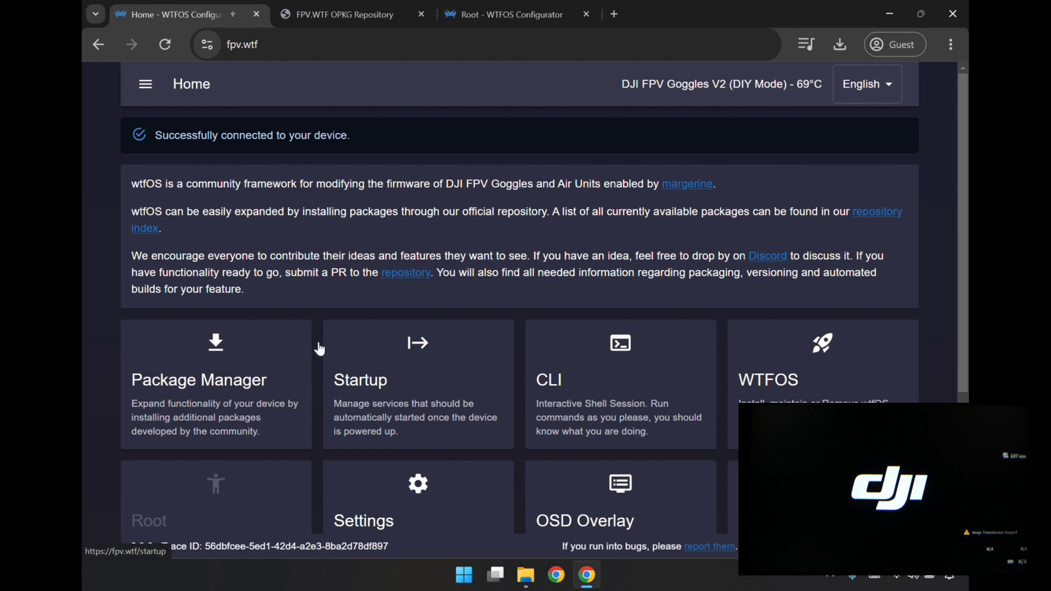
# - In the Package Manager, highlight avin-startup 1.0.1's description, including its no-effect-in-O3 note, and install it
pyautogui.click(245, 378)
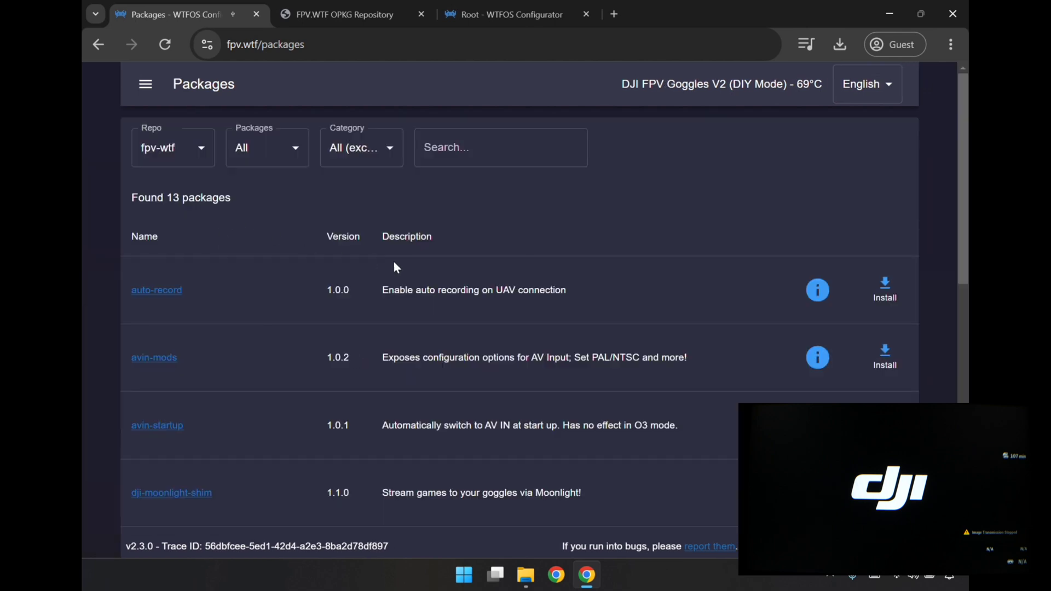
pyautogui.scroll(-3, 462, 262)
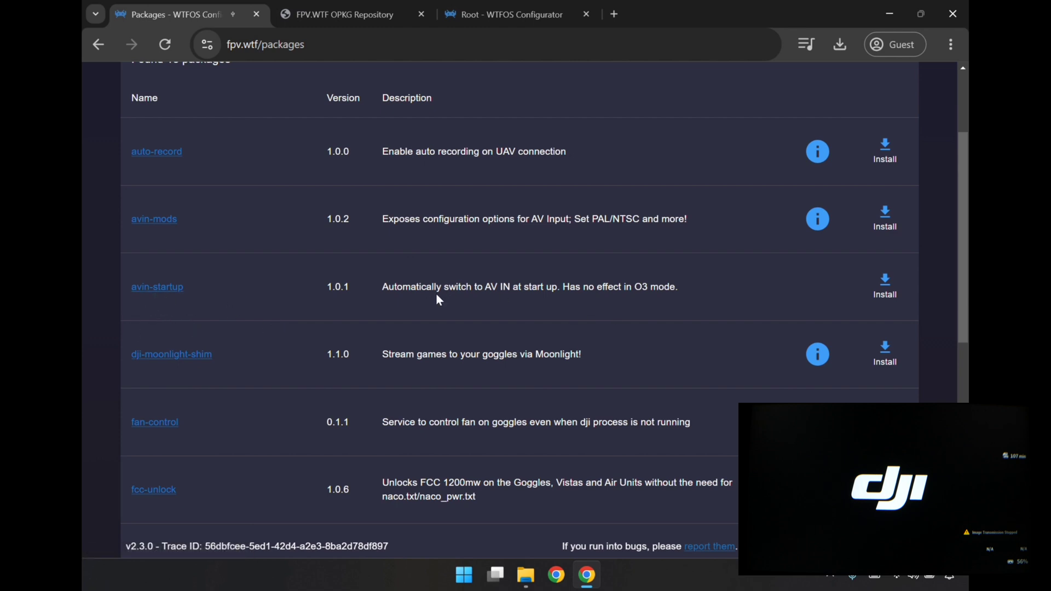
pyautogui.moveTo(393, 286); pyautogui.dragTo(446, 290)
pyautogui.click(664, 287)
pyautogui.moveTo(595, 288); pyautogui.dragTo(677, 287)
pyautogui.click(660, 288)
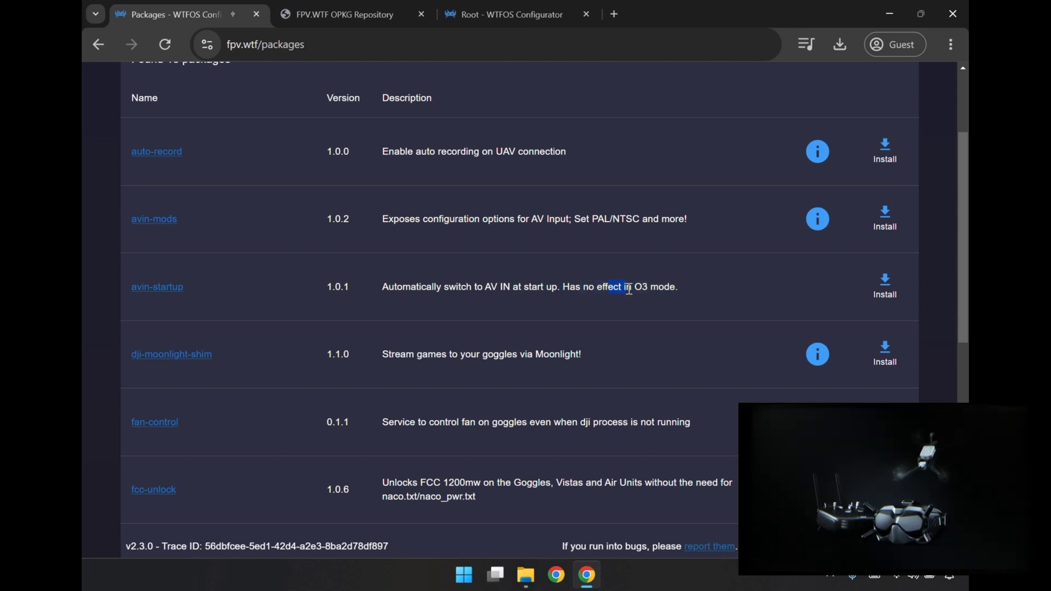
pyautogui.click(889, 286)
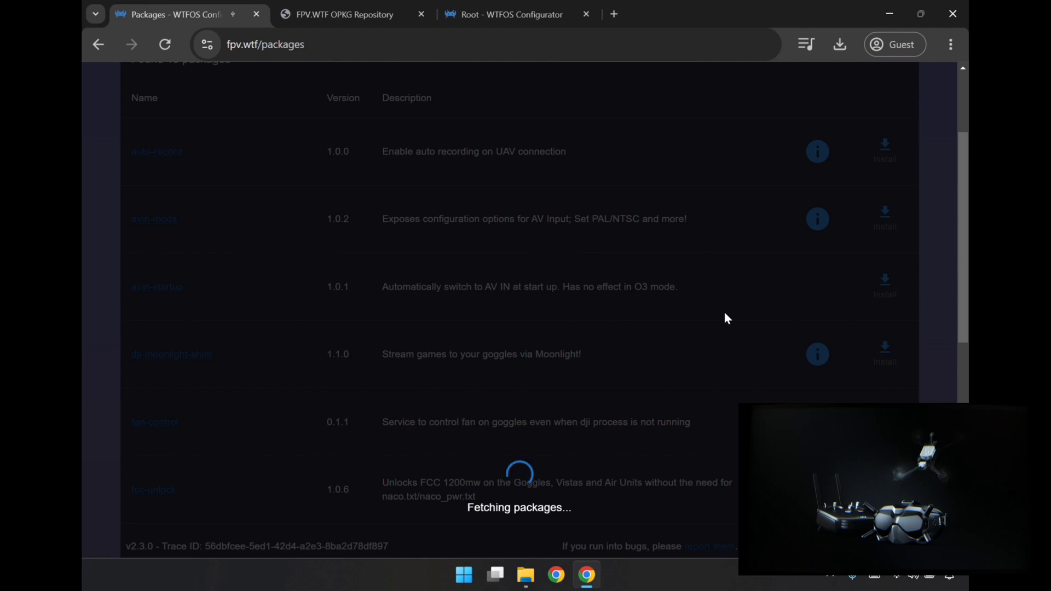